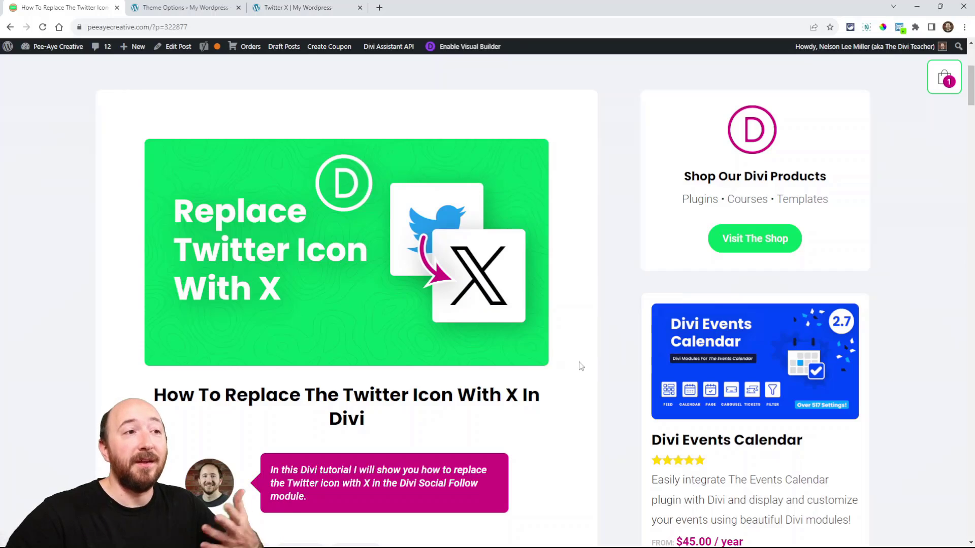
Step: Scroll the Pee-Aye Creative post down to section 1, 'Add The Font Awesome CDN To Divi'
{"action": "scroll", "coordinate": [579, 366], "scroll_direction": "down", "scroll_amount": 2}
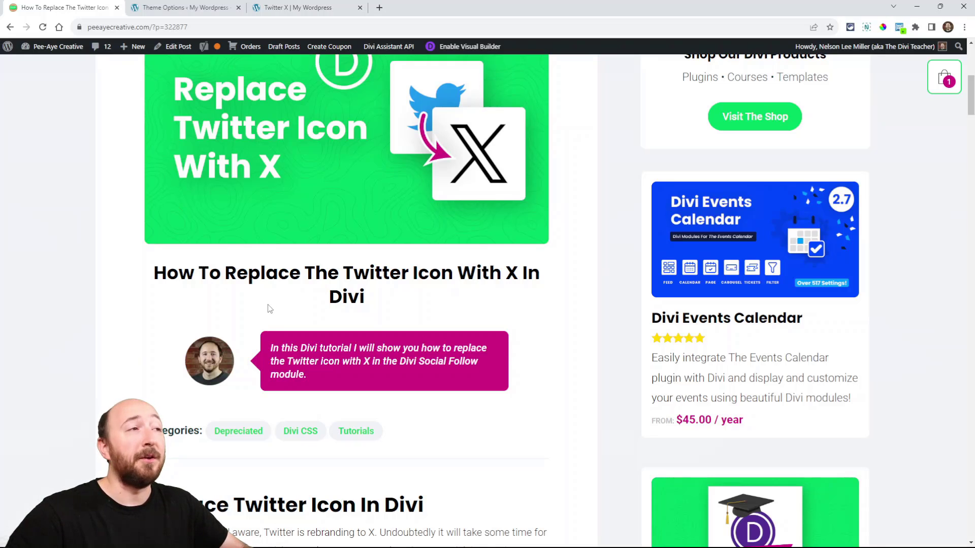
{"action": "scroll", "coordinate": [560, 347], "scroll_direction": "down", "scroll_amount": 7}
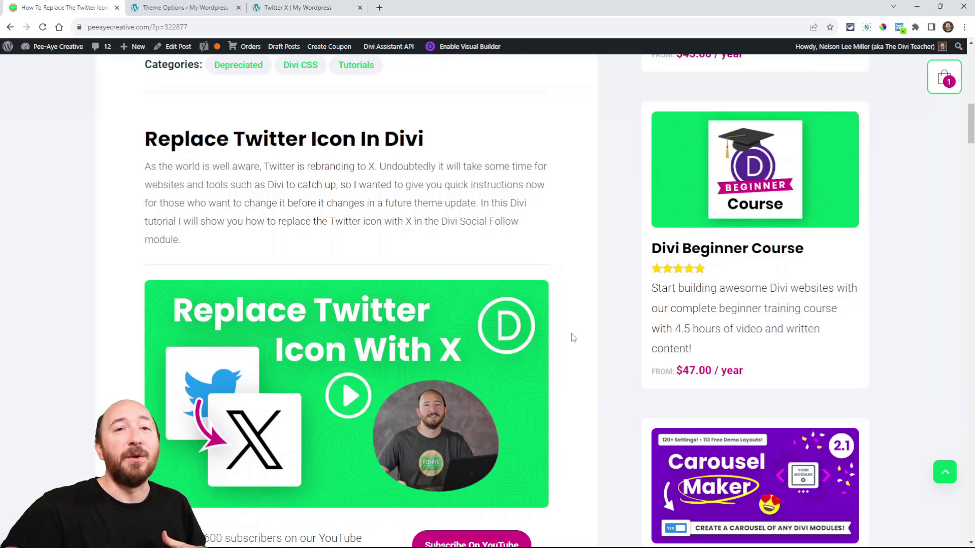
{"action": "scroll", "coordinate": [586, 349], "scroll_direction": "down", "scroll_amount": 5}
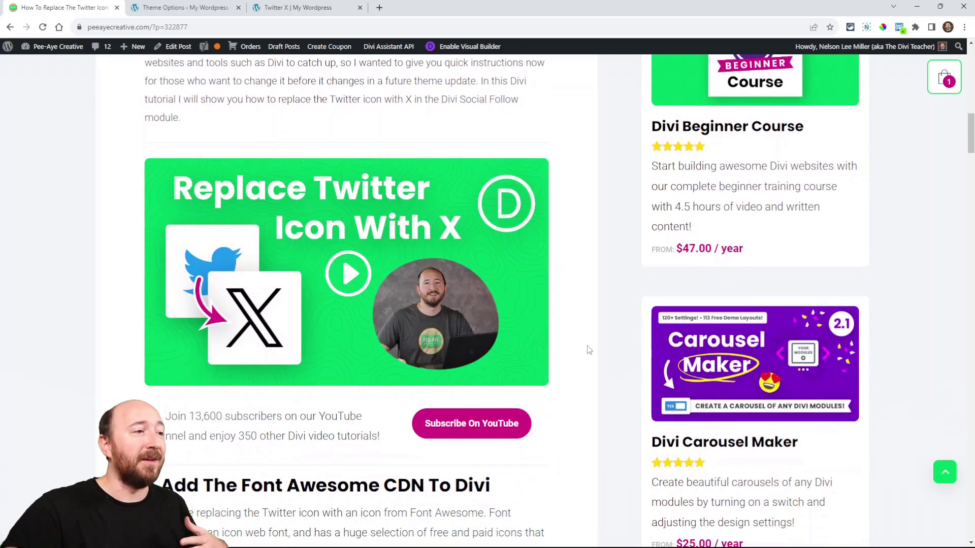
{"action": "scroll", "coordinate": [589, 350], "scroll_direction": "down", "scroll_amount": 3}
Step: Copy the Font Awesome CDN stylesheet link from the step 1 code block
{"action": "scroll", "coordinate": [589, 351], "scroll_direction": "down", "scroll_amount": 1}
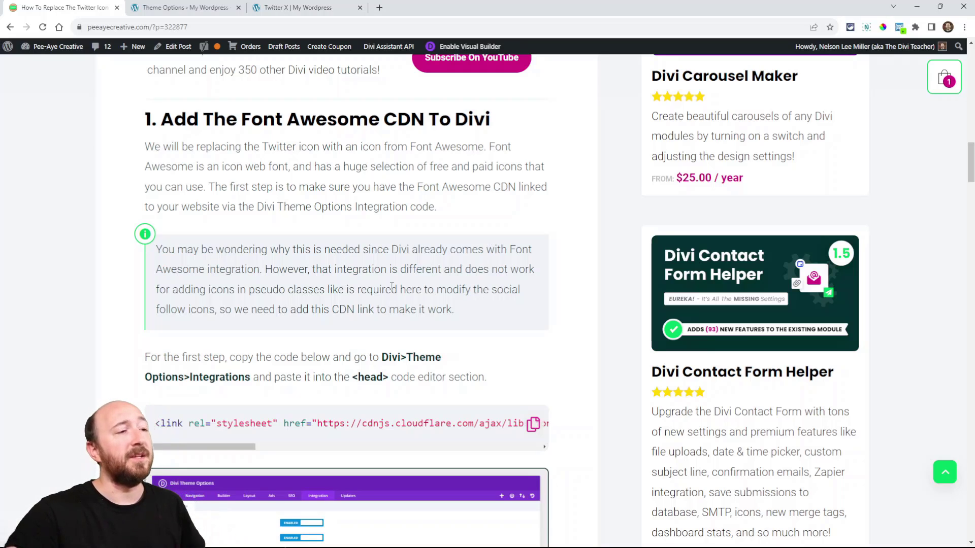
{"action": "scroll", "coordinate": [408, 314], "scroll_direction": "down", "scroll_amount": 3}
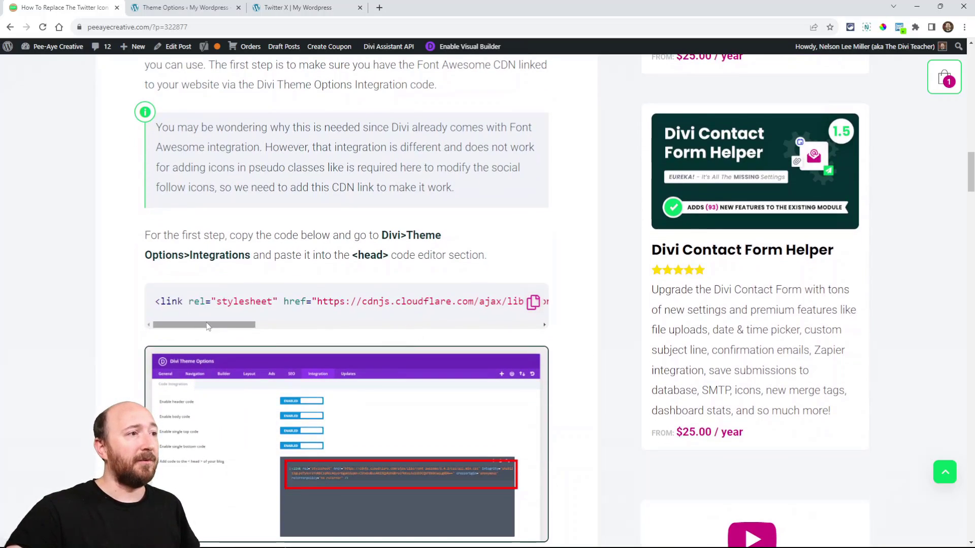
{"action": "mouse_move", "coordinate": [207, 325]}
{"action": "left_mouse_down"}
{"action": "mouse_move", "coordinate": [386, 325]}
{"action": "mouse_move", "coordinate": [207, 326]}
{"action": "left_mouse_up"}
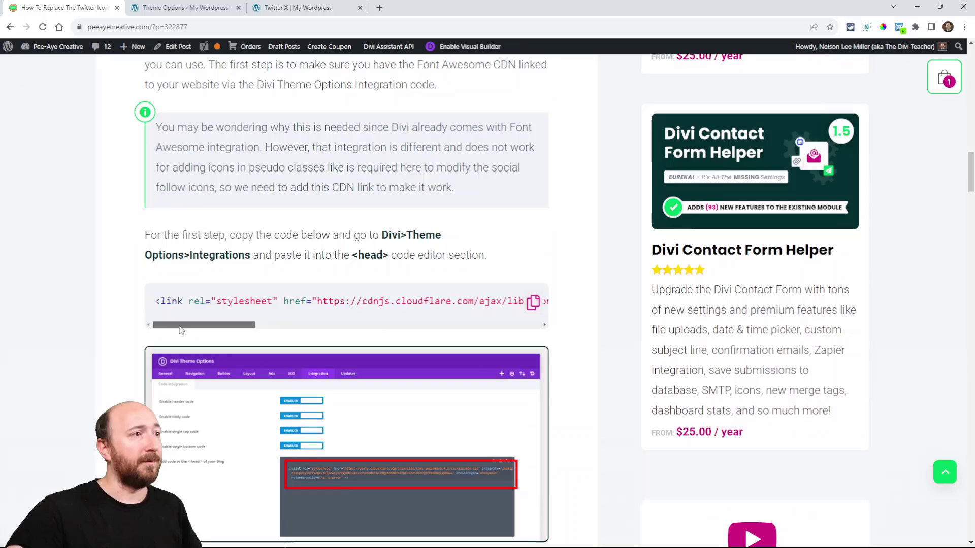
{"action": "left_click", "coordinate": [535, 302]}
{"action": "scroll", "coordinate": [480, 319], "scroll_direction": "down", "scroll_amount": 1}
{"action": "scroll", "coordinate": [479, 319], "scroll_direction": "down", "scroll_amount": 2}
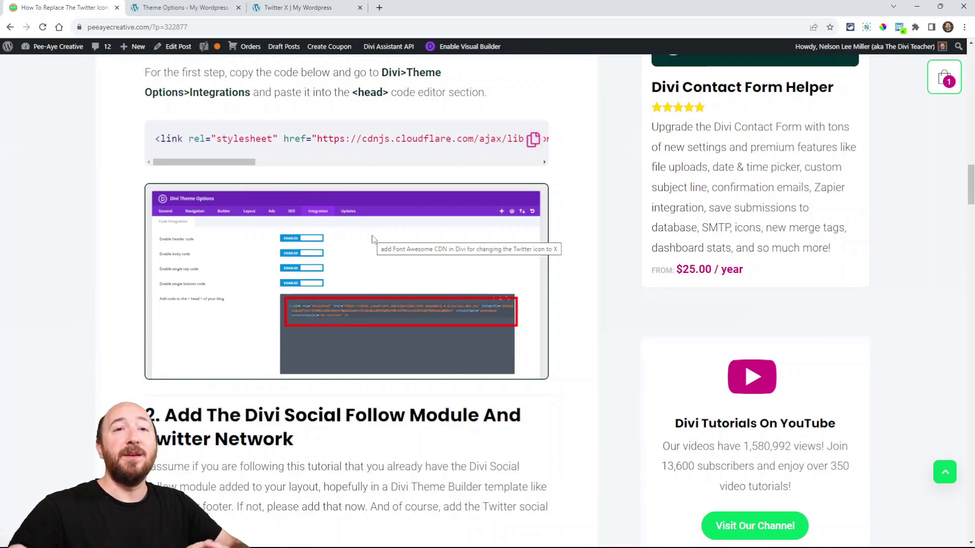
Step: Paste the Font Awesome CDN link into Theme Options' Integration head code and save
{"action": "left_click", "coordinate": [172, 13]}
{"action": "scroll", "coordinate": [284, 337], "scroll_direction": "up", "scroll_amount": 10}
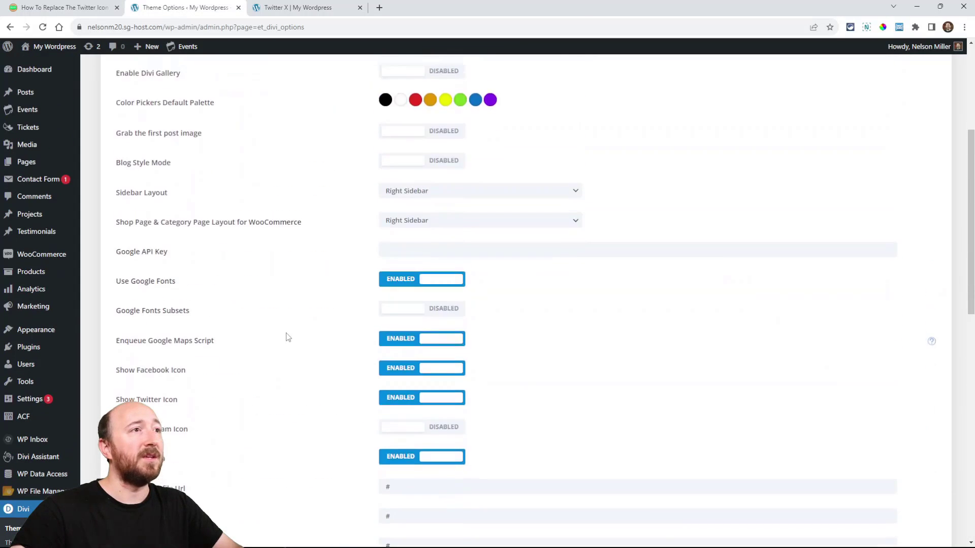
{"action": "scroll", "coordinate": [285, 337], "scroll_direction": "up", "scroll_amount": 4}
{"action": "left_click", "coordinate": [428, 172]}
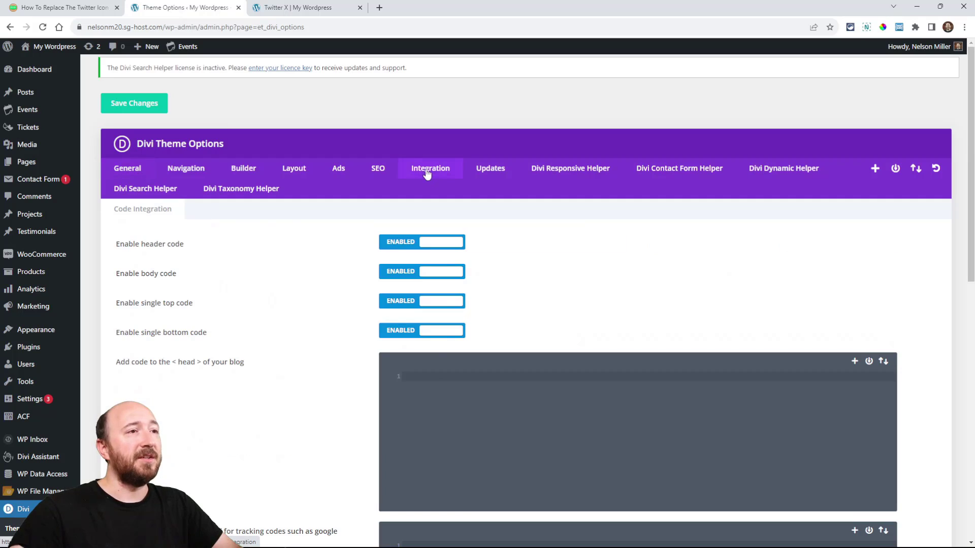
{"action": "left_click", "coordinate": [427, 246]}
{"action": "left_click", "coordinate": [419, 244]}
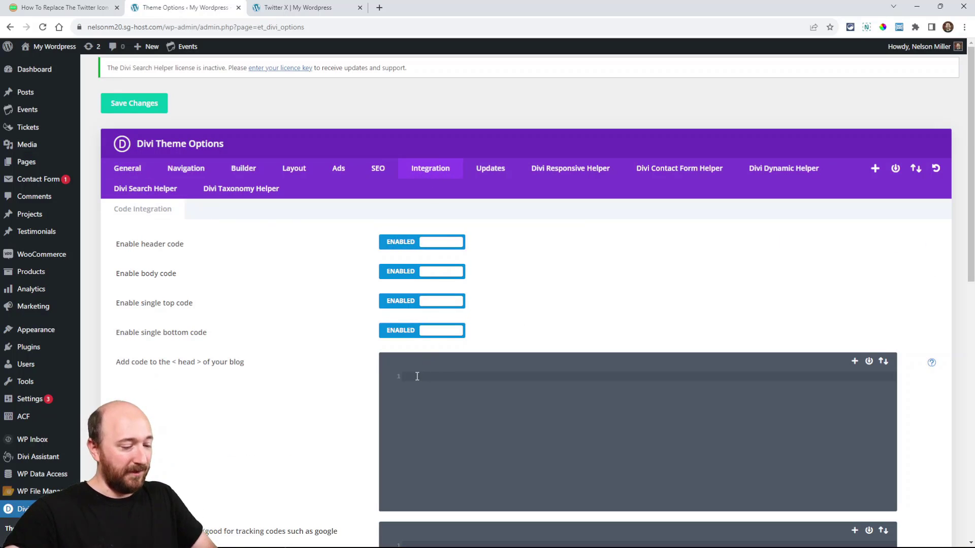
{"action": "key", "text": "ctrl+v"}
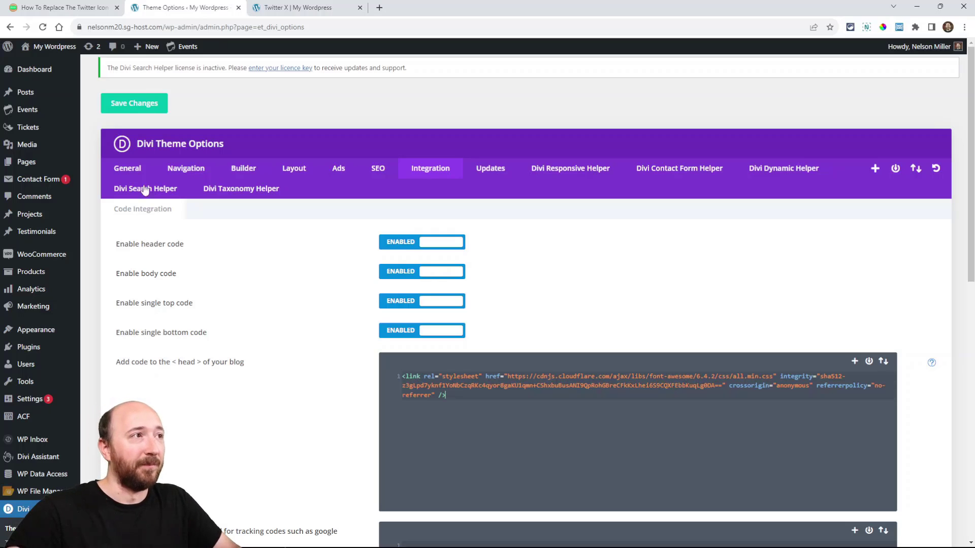
{"action": "left_click", "coordinate": [134, 105]}
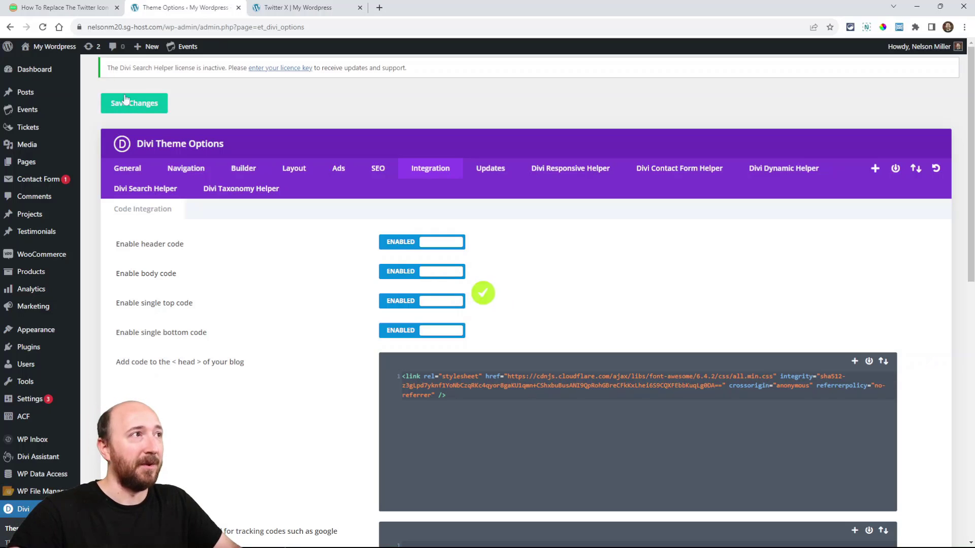
{"action": "key", "text": "ctrl+shift+Tab"}
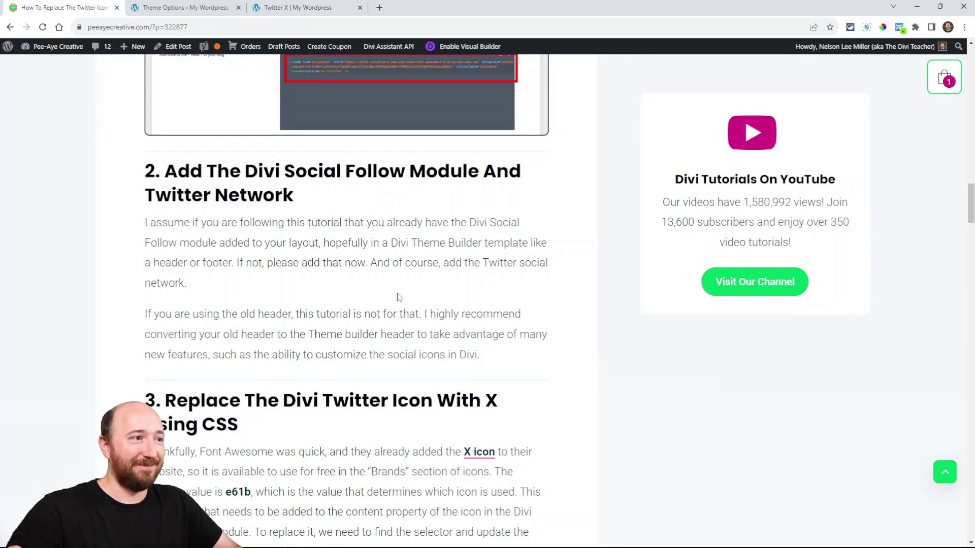
Step: Enable Use Custom Icon Size in the Social Follow module's Design > Icon and set 27px
{"action": "left_click", "coordinate": [294, 8]}
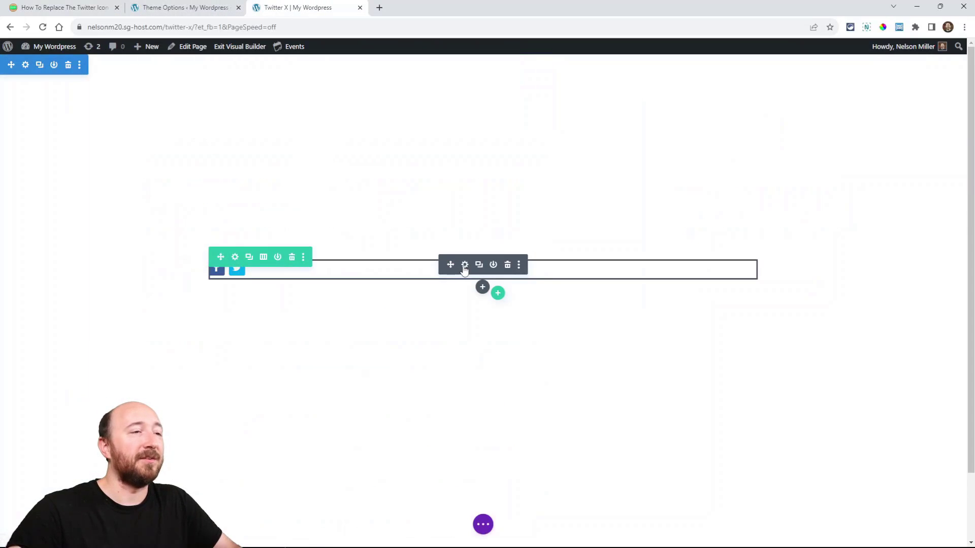
{"action": "left_click_drag", "start_coordinate": [462, 265], "coordinate": [220, 279]}
{"action": "left_click", "coordinate": [464, 264]}
{"action": "left_click", "coordinate": [588, 116]}
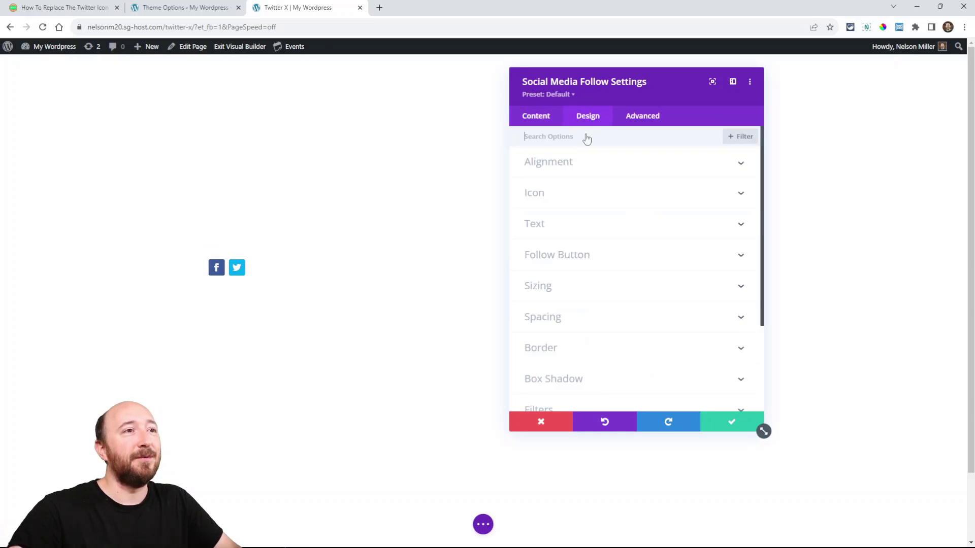
{"action": "left_click", "coordinate": [559, 199]}
{"action": "left_click", "coordinate": [537, 241]}
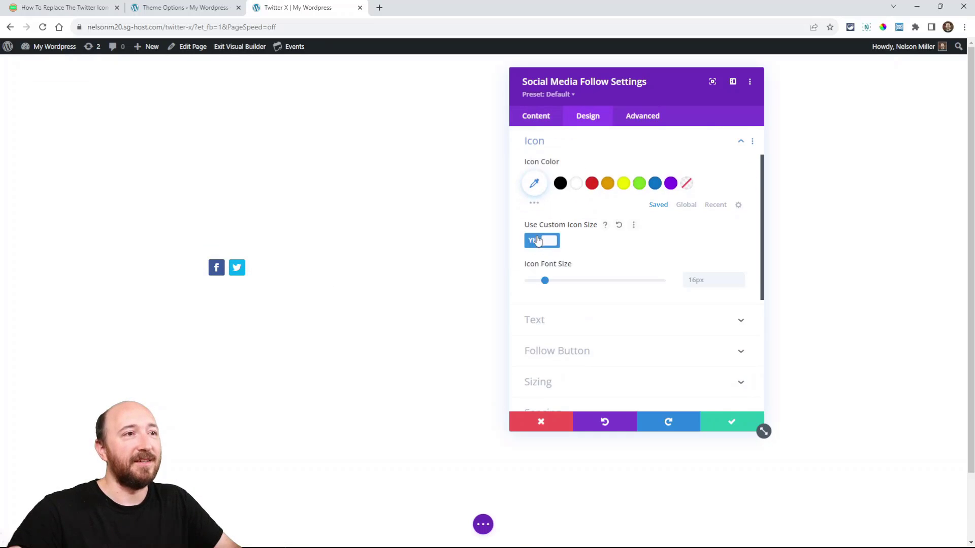
{"action": "left_click", "coordinate": [740, 278]}
{"action": "left_click", "coordinate": [739, 278]}
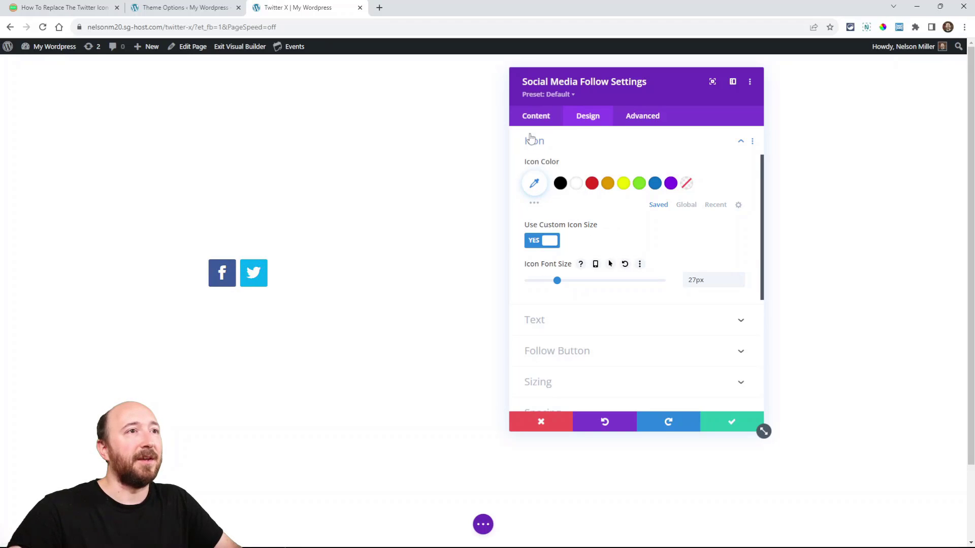
{"action": "left_click", "coordinate": [530, 118]}
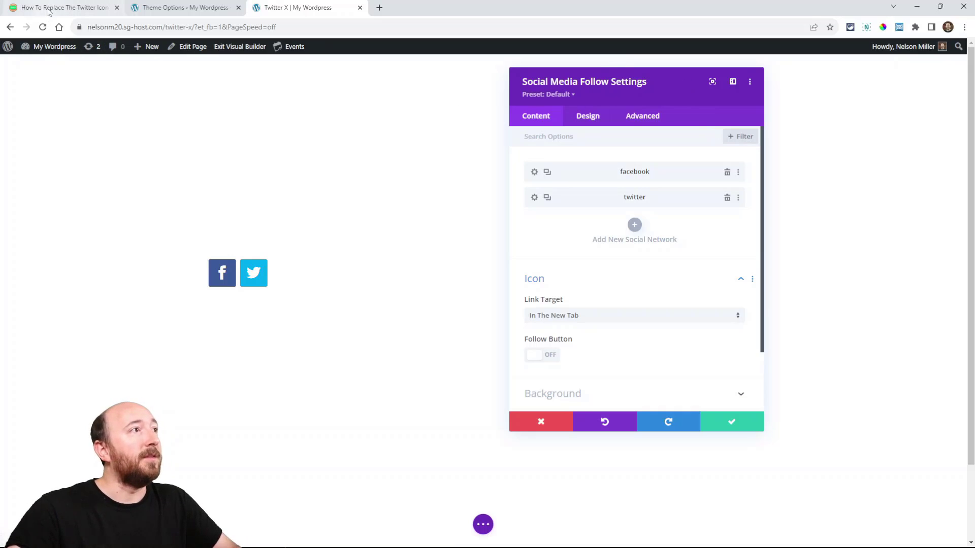
{"action": "left_click", "coordinate": [48, 10]}
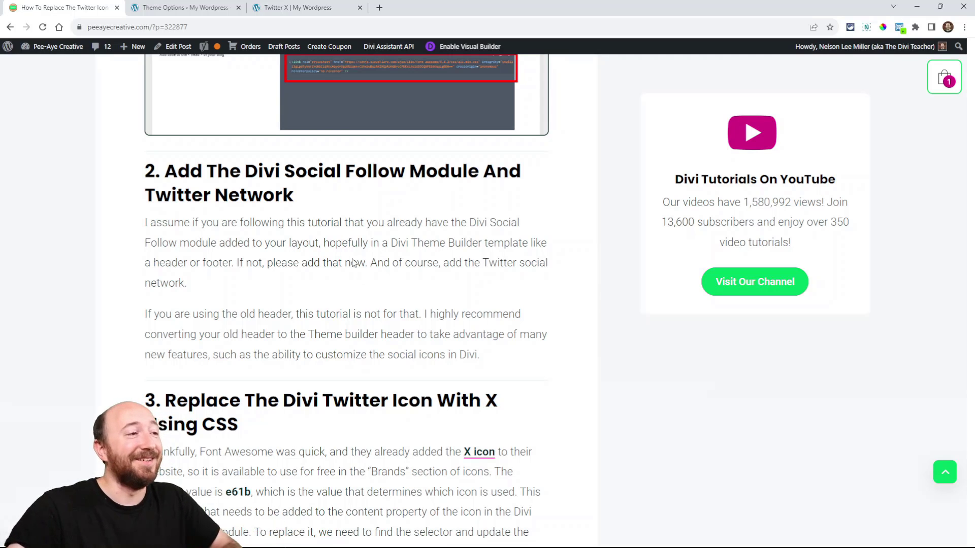
Step: Scroll to section 3 and view the X-twitter icon on the Font Awesome site
{"action": "scroll", "coordinate": [380, 294], "scroll_direction": "down", "scroll_amount": 4}
{"action": "scroll", "coordinate": [428, 313], "scroll_direction": "down", "scroll_amount": 2}
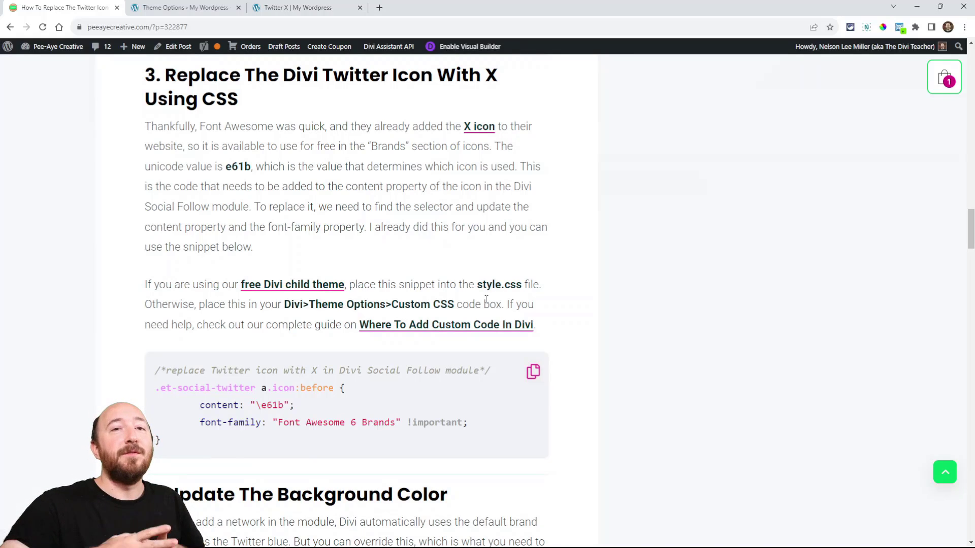
{"action": "left_click", "coordinate": [480, 126]}
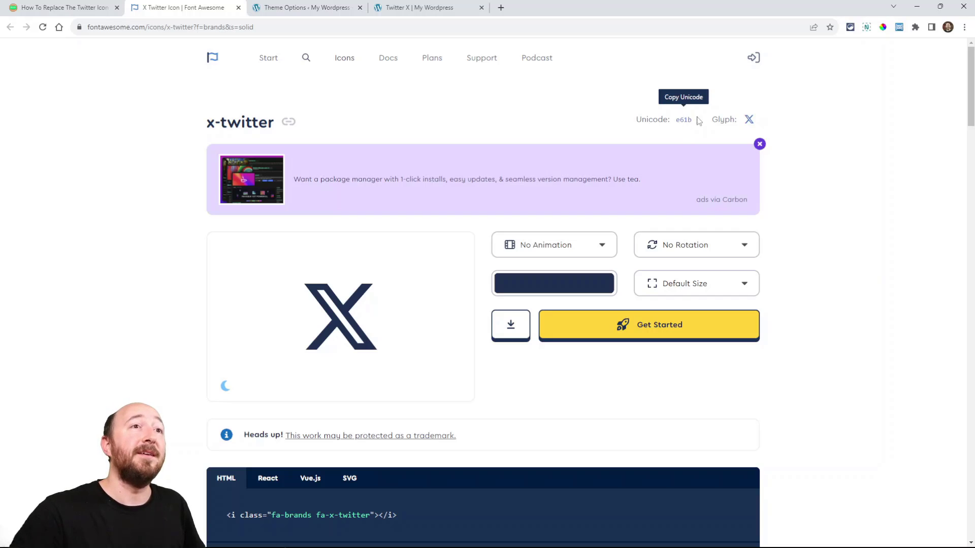
{"action": "left_click", "coordinate": [68, 9]}
{"action": "scroll", "coordinate": [367, 235], "scroll_direction": "down", "scroll_amount": 2}
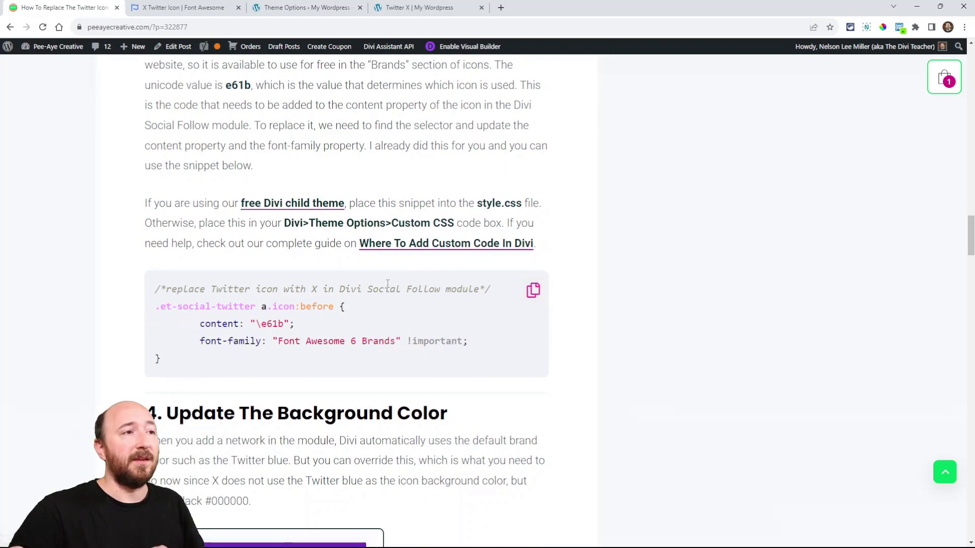
Step: Check the snippet's \e61b value against Font Awesome and copy the Twitter-to-X CSS snippet
{"action": "left_click_drag", "start_coordinate": [295, 325], "coordinate": [255, 324]}
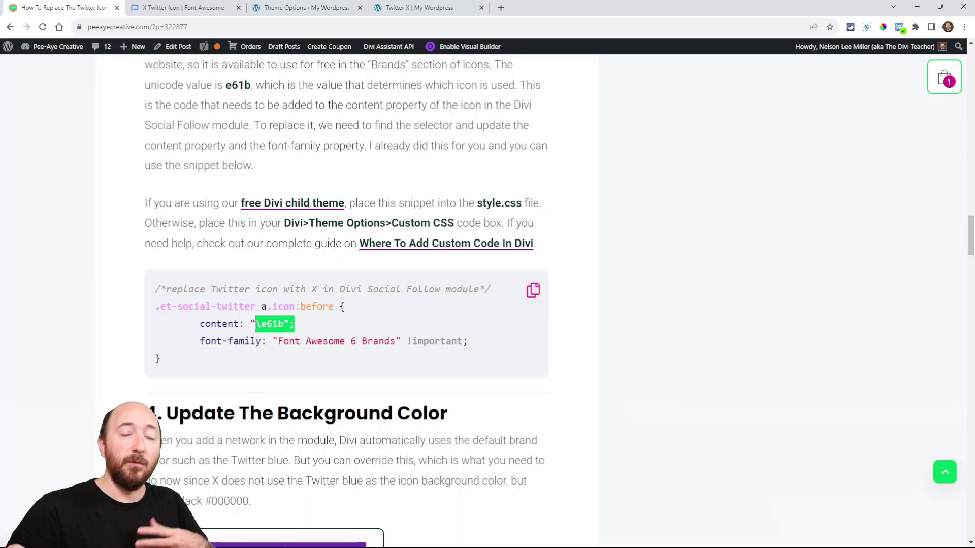
{"action": "left_click", "coordinate": [280, 328]}
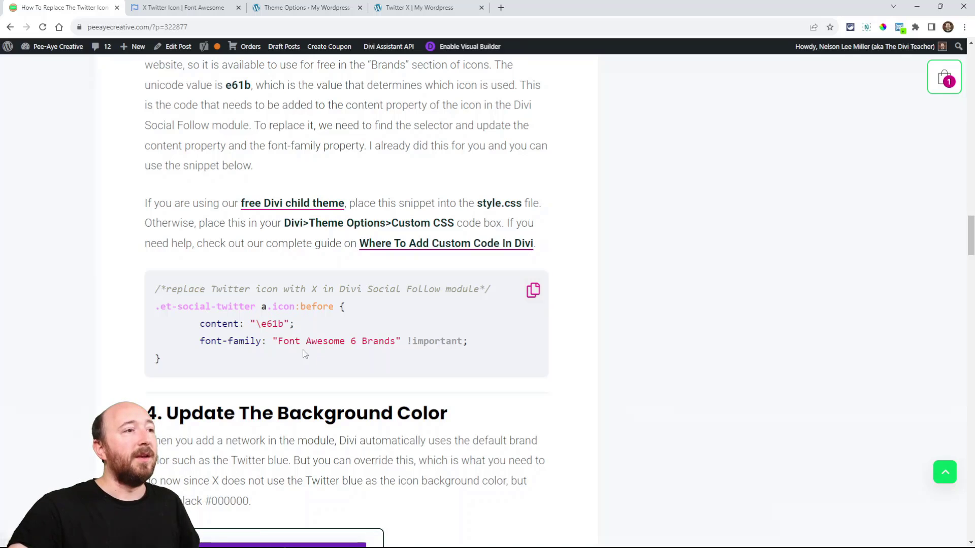
{"action": "left_click_drag", "start_coordinate": [199, 341], "coordinate": [468, 342]}
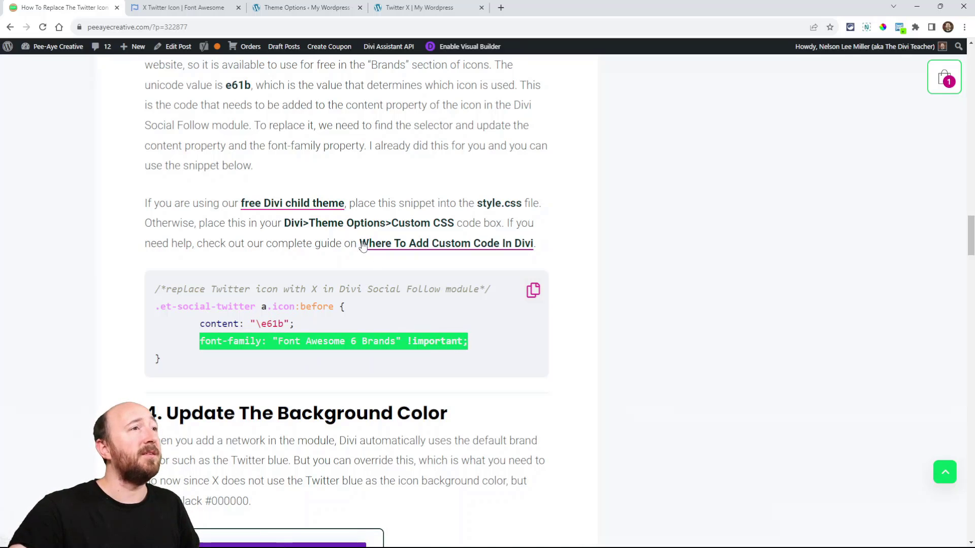
{"action": "left_click", "coordinate": [184, 7]}
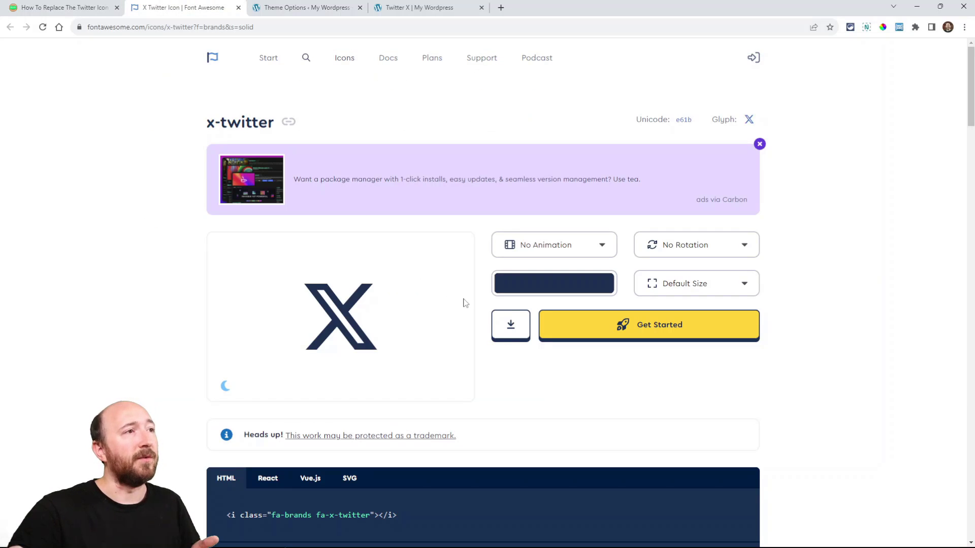
{"action": "scroll", "coordinate": [826, 325], "scroll_direction": "down", "scroll_amount": 5}
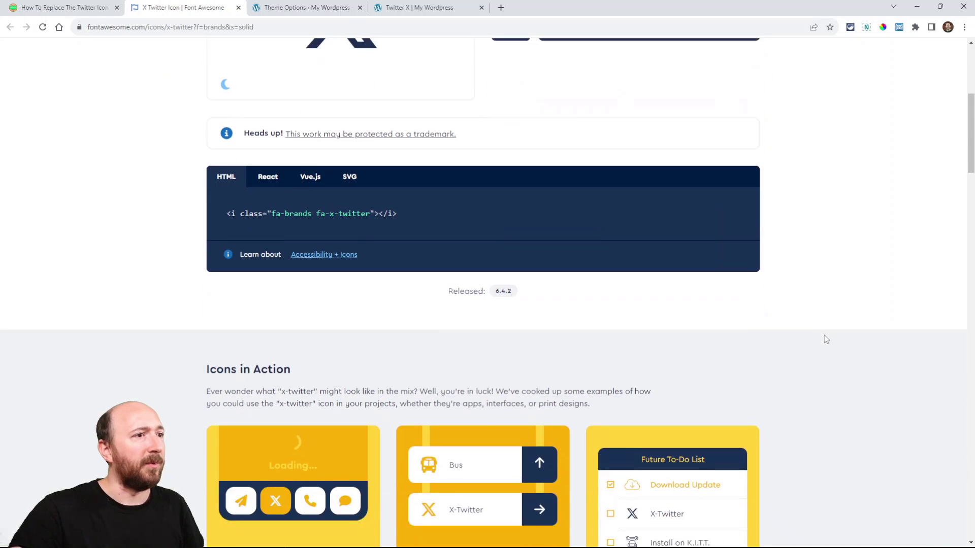
{"action": "scroll", "coordinate": [822, 339], "scroll_direction": "up", "scroll_amount": 5}
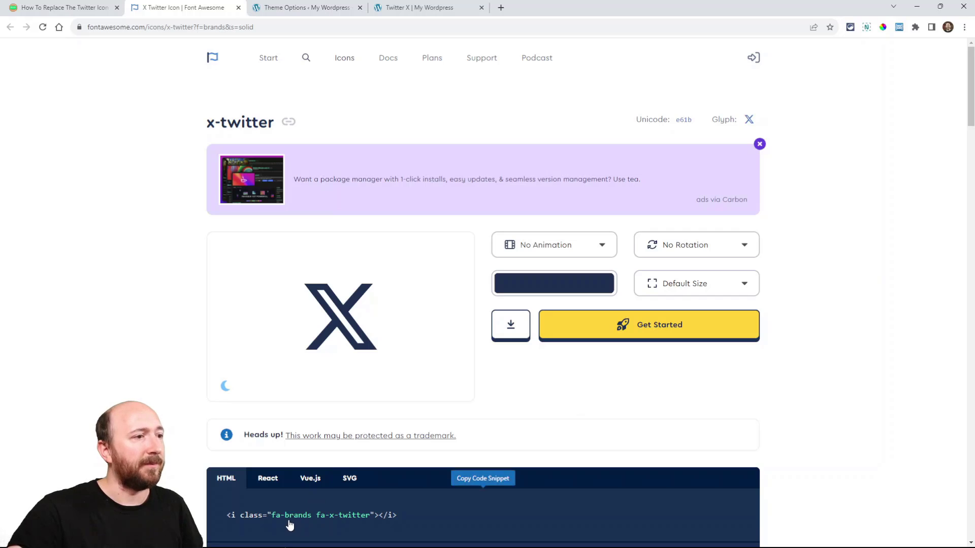
{"action": "left_click", "coordinate": [59, 6]}
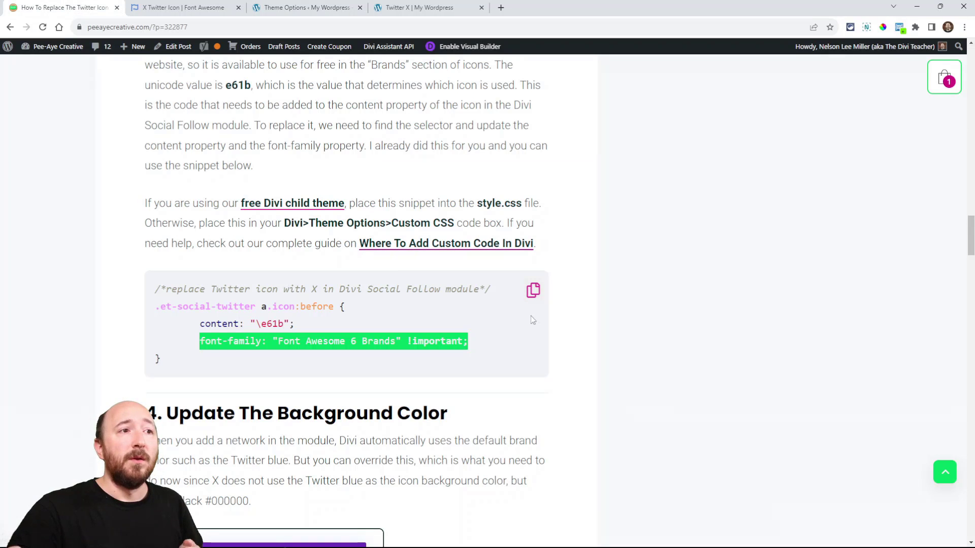
{"action": "left_click", "coordinate": [531, 293]}
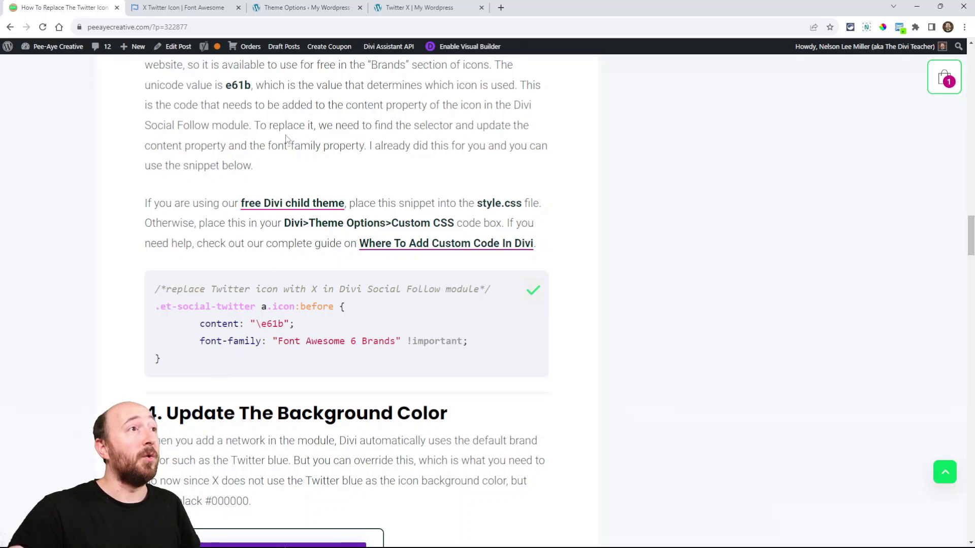
{"action": "left_click", "coordinate": [306, 7]}
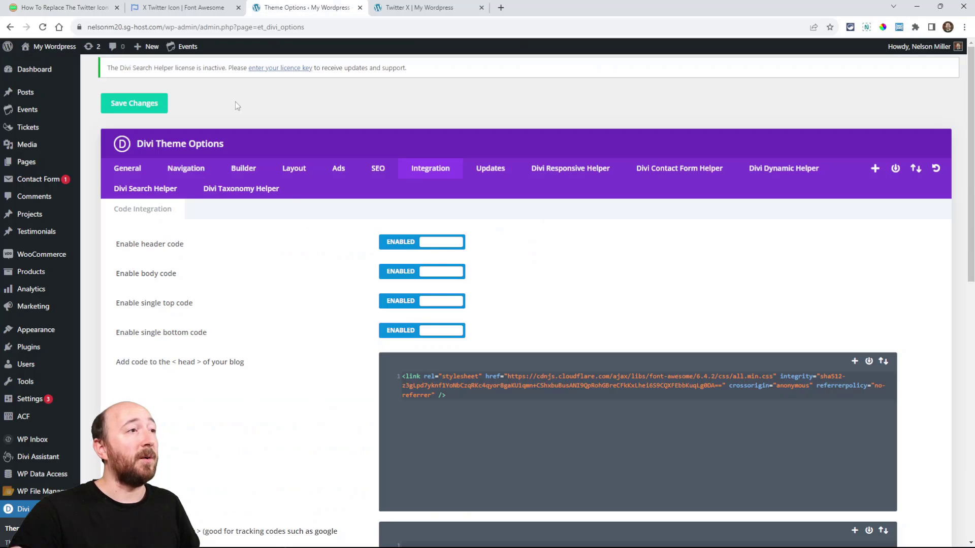
Step: Paste the .et-social-twitter a.icon:before CSS into General > Custom CSS and save with Ctrl+S
{"action": "left_click", "coordinate": [129, 176]}
{"action": "scroll", "coordinate": [331, 273], "scroll_direction": "down", "scroll_amount": 10}
{"action": "scroll", "coordinate": [331, 274], "scroll_direction": "down", "scroll_amount": 7}
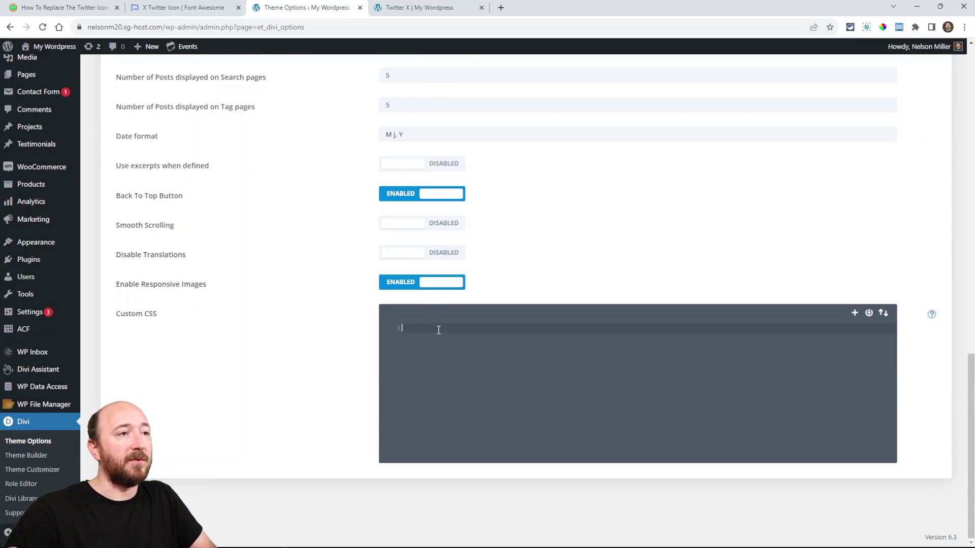
{"action": "key", "text": "ctrl+v"}
{"action": "key", "text": "ctrl+s"}
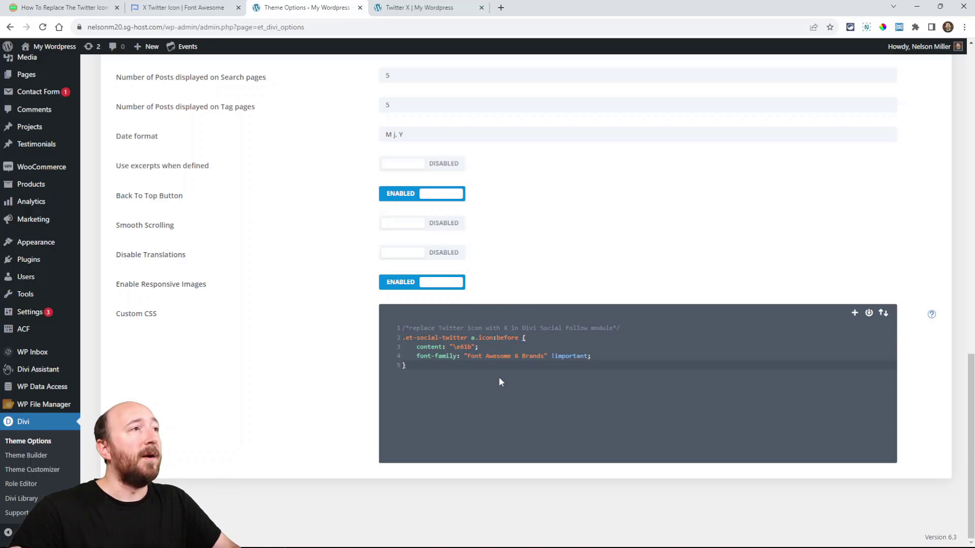
{"action": "left_click", "coordinate": [59, 8]}
{"action": "scroll", "coordinate": [369, 277], "scroll_direction": "down", "scroll_amount": 4}
Step: Read section 4 on the black X icon background, then return to the 'Twitter X | My Wordpress' page
{"action": "scroll", "coordinate": [369, 277], "scroll_direction": "down", "scroll_amount": 2}
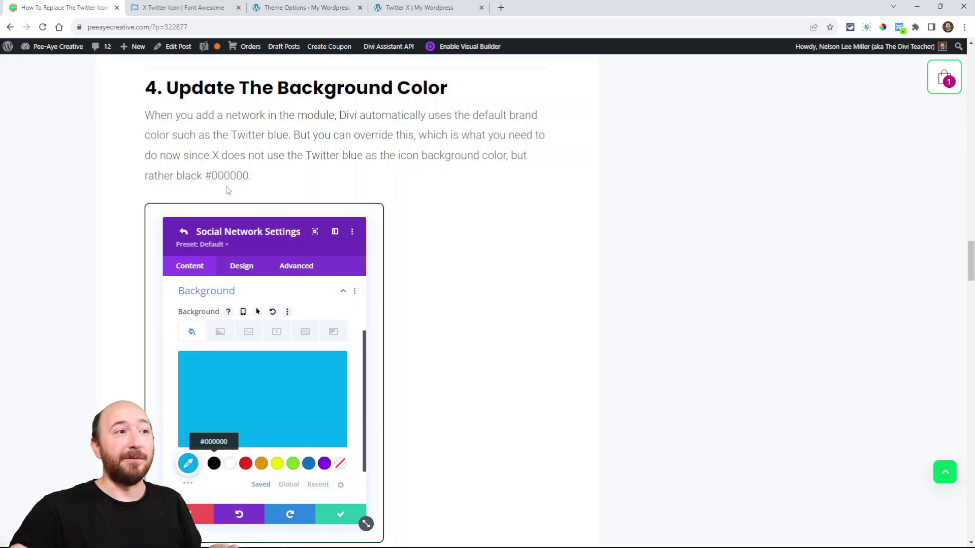
{"action": "scroll", "coordinate": [226, 186], "scroll_direction": "down", "scroll_amount": 3}
{"action": "scroll", "coordinate": [336, 262], "scroll_direction": "up", "scroll_amount": 4}
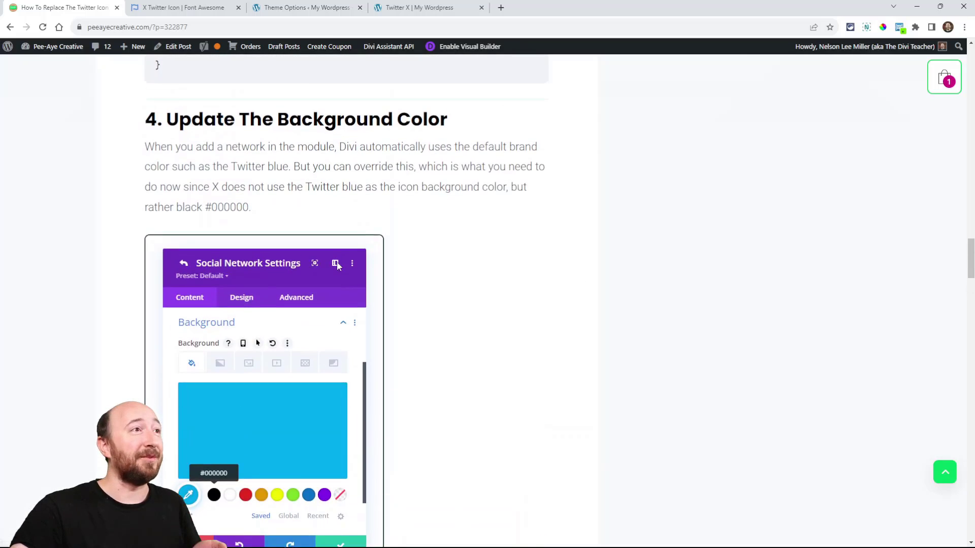
{"action": "left_click", "coordinate": [406, 8]}
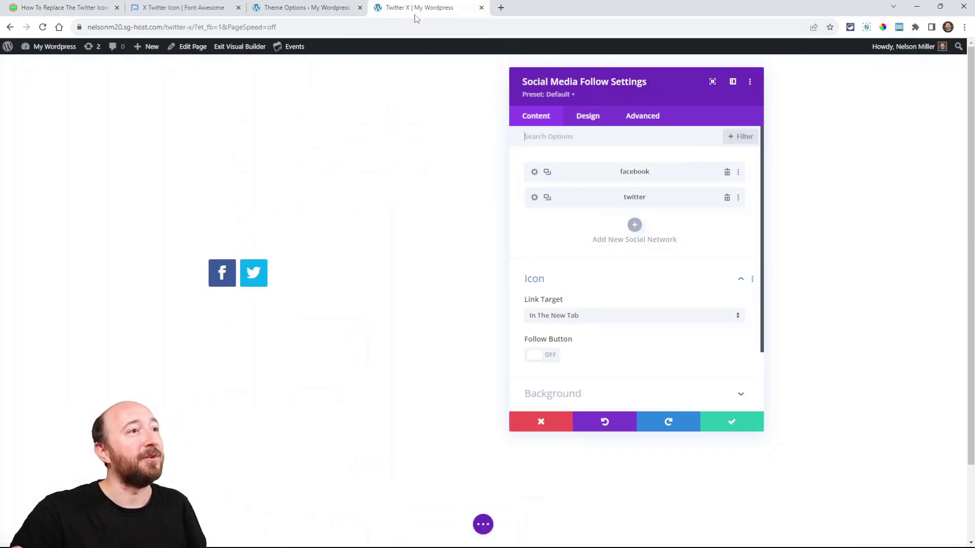
Step: Set the twitter network's icon background to the black #000000 palette swatch
{"action": "left_click", "coordinate": [534, 201]}
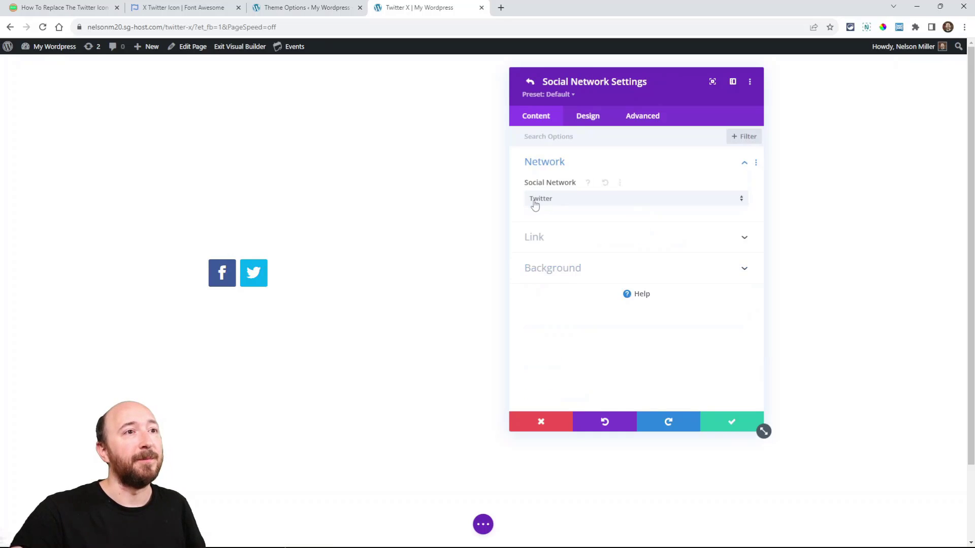
{"action": "left_click", "coordinate": [544, 277]}
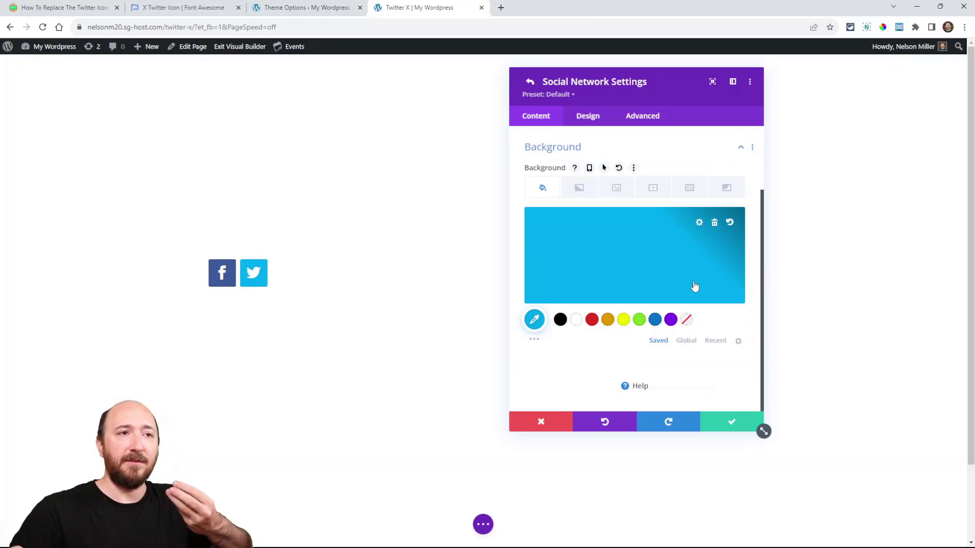
{"action": "left_click", "coordinate": [560, 320]}
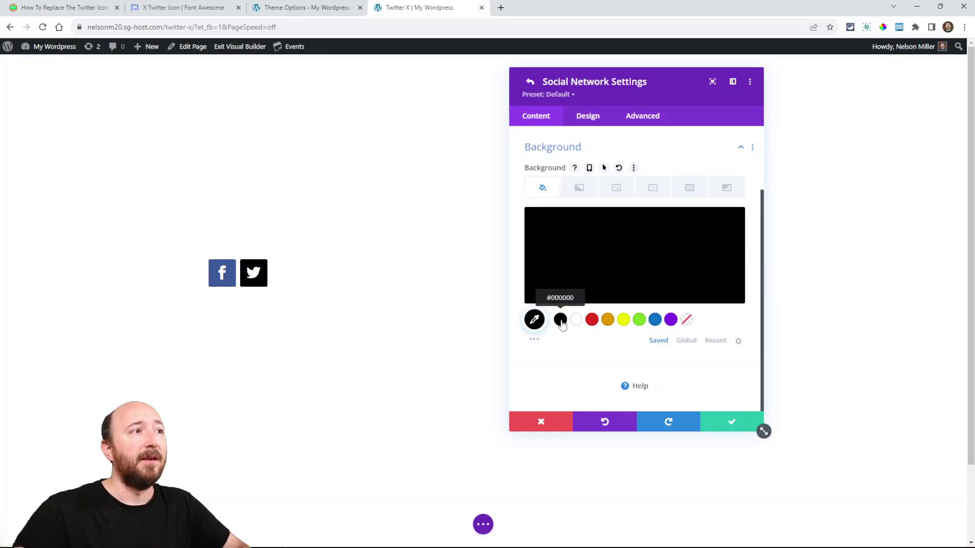
{"action": "left_click", "coordinate": [531, 82]}
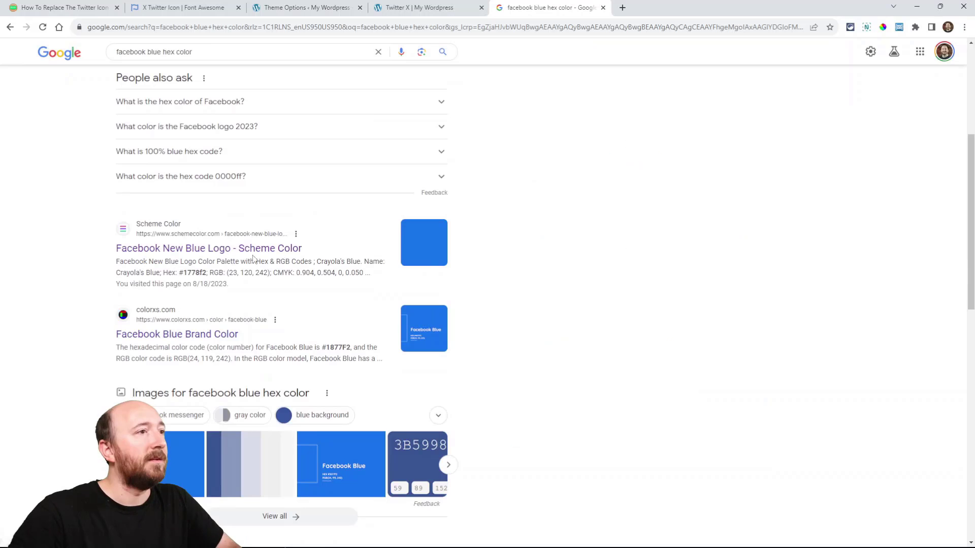
Step: Open the Scheme Color 'Facebook New Blue' page to note 1778F2, then return to Divi
{"action": "left_click", "coordinate": [236, 251]}
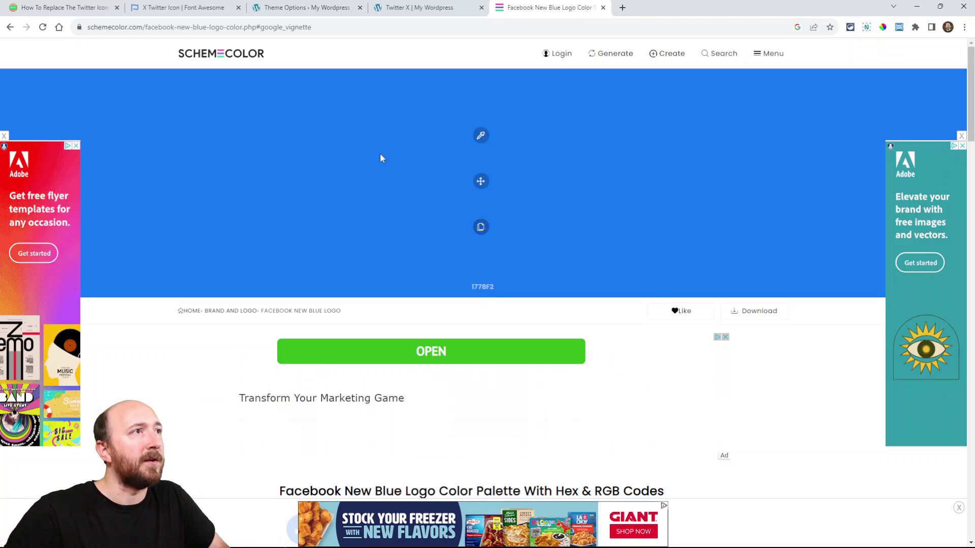
{"action": "left_click", "coordinate": [393, 15]}
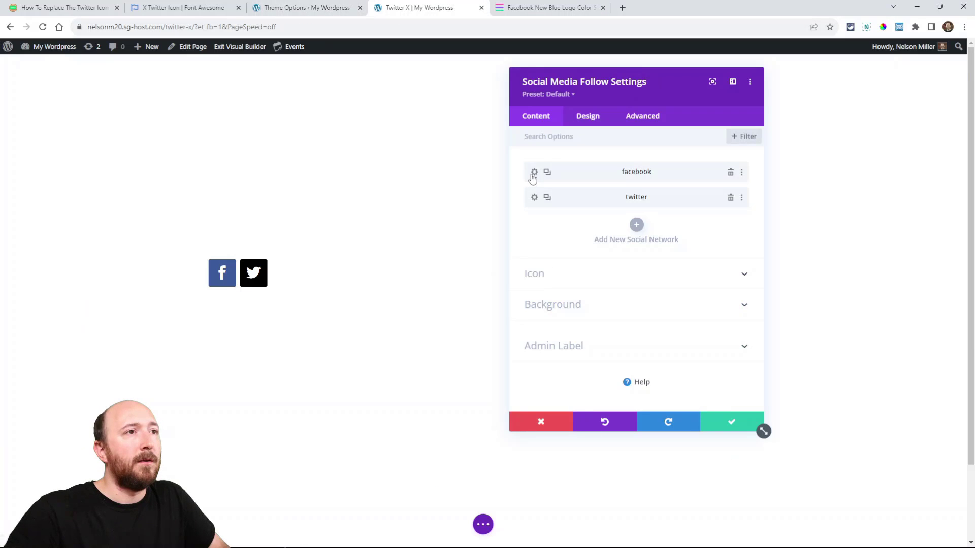
Step: Set the facebook network's icon background colour to #1778F2
{"action": "left_click", "coordinate": [534, 172]}
{"action": "left_click", "coordinate": [560, 276]}
{"action": "left_click", "coordinate": [561, 274]}
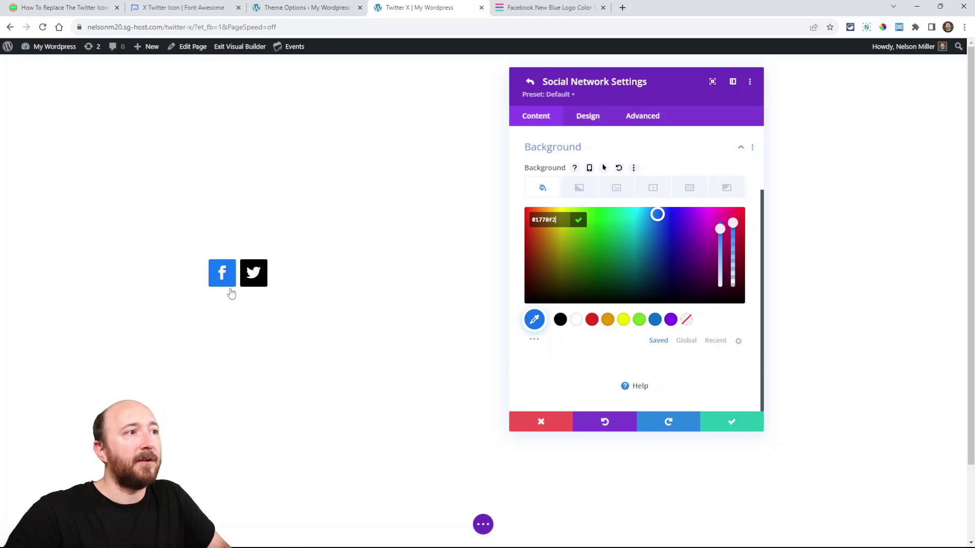
{"action": "left_click", "coordinate": [729, 429]}
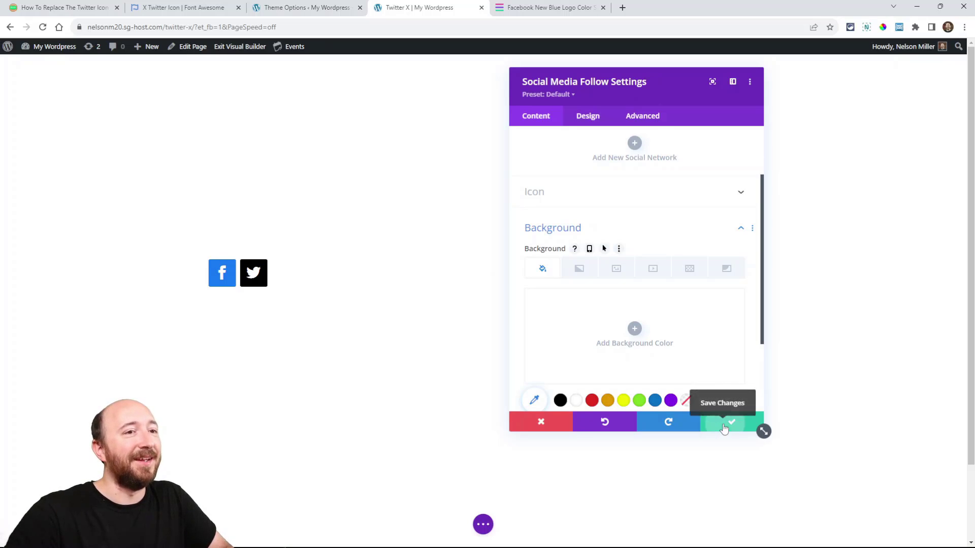
Step: Save the module and page, then exit the Visual Builder to view the live icons
{"action": "left_click", "coordinate": [725, 429]}
{"action": "left_click", "coordinate": [483, 524]}
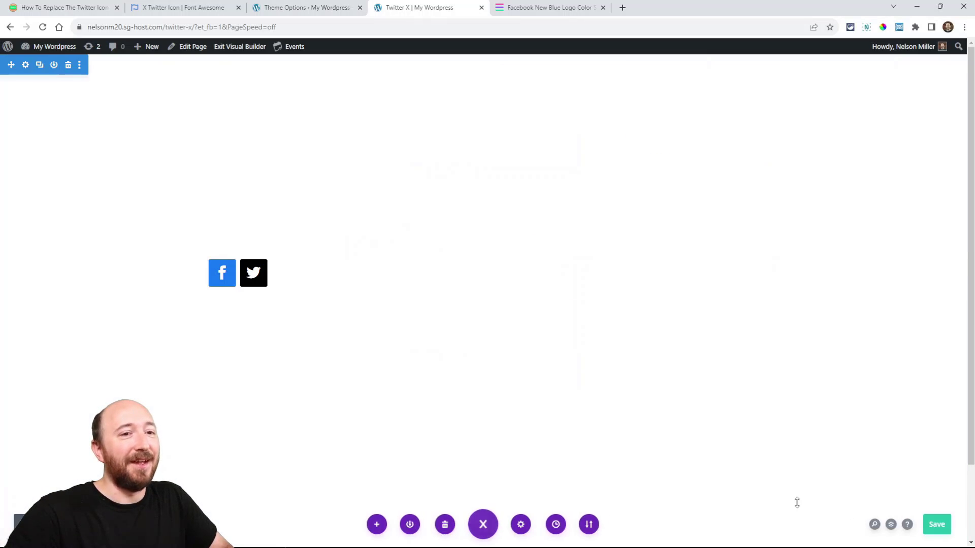
{"action": "left_click", "coordinate": [937, 525]}
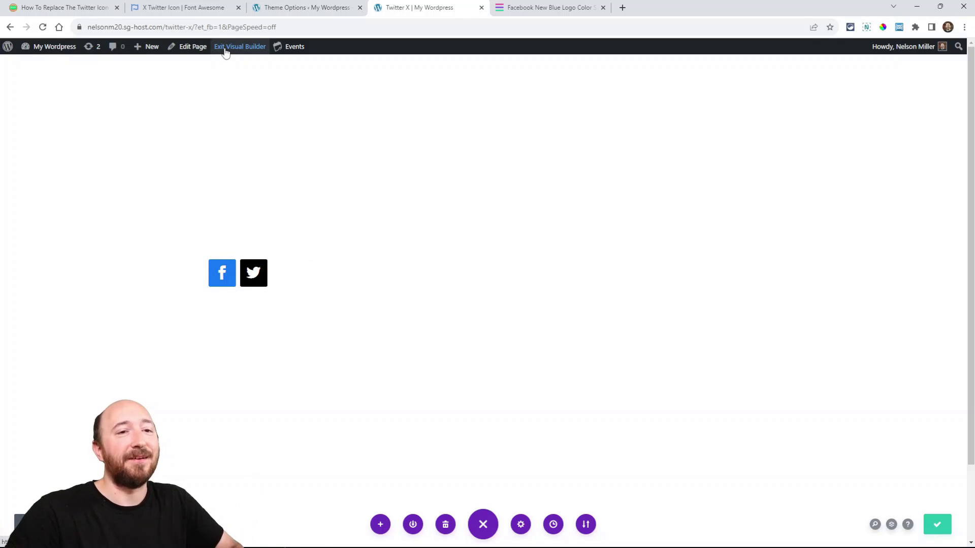
{"action": "left_click", "coordinate": [226, 51]}
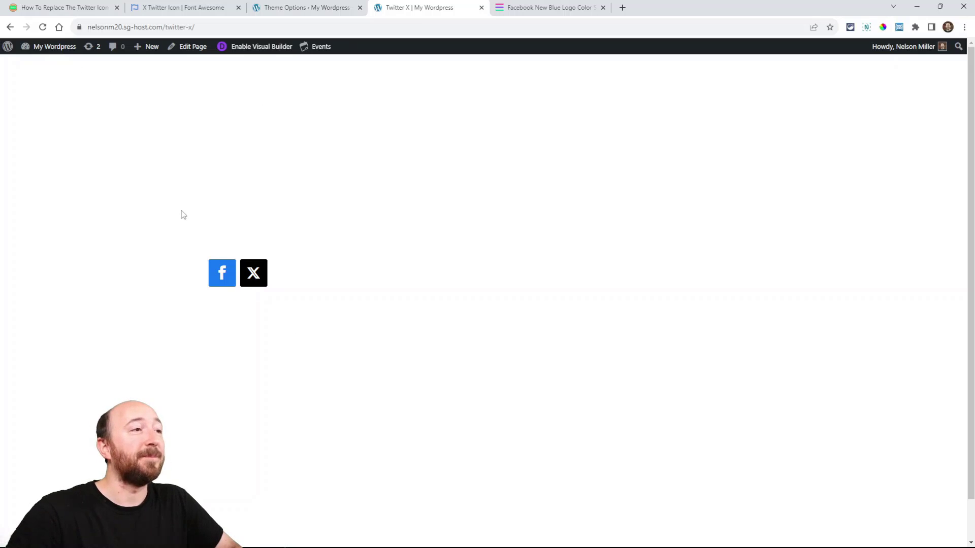
{"action": "left_click", "coordinate": [310, 8]}
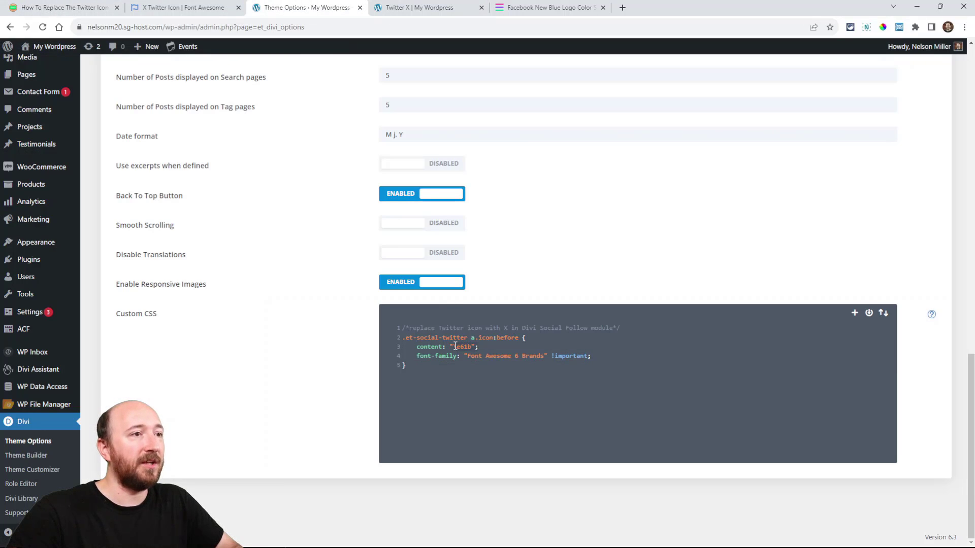
{"action": "scroll", "coordinate": [455, 346], "scroll_direction": "up", "scroll_amount": 15}
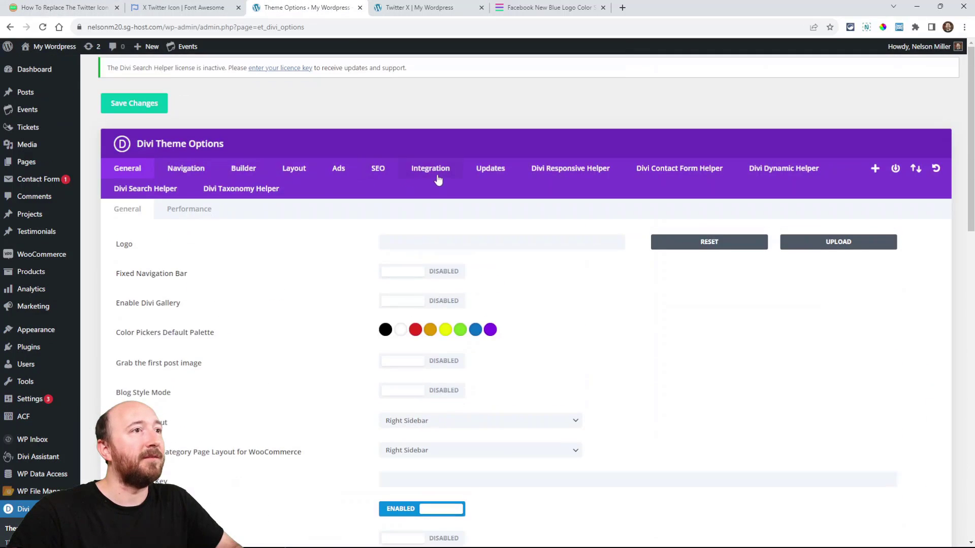
{"action": "left_click", "coordinate": [431, 172]}
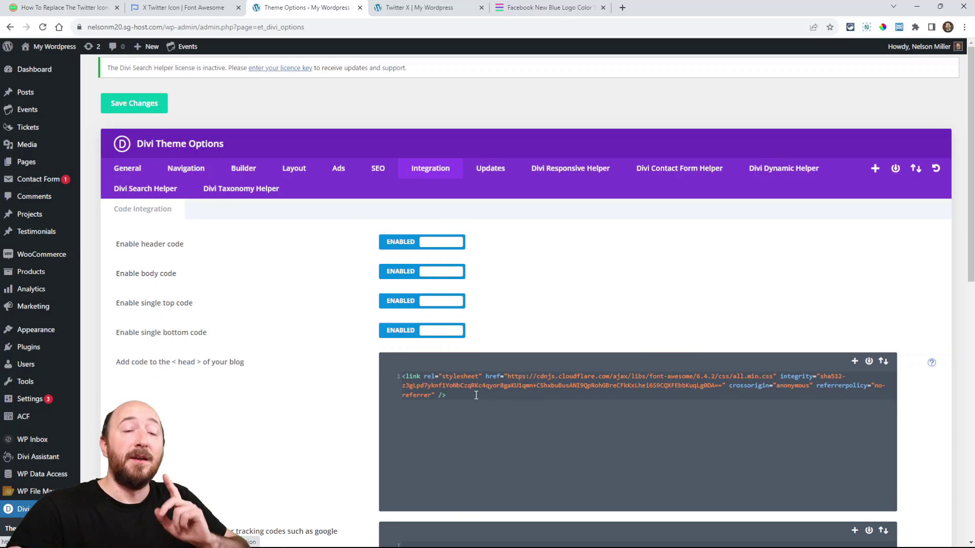
{"action": "left_click", "coordinate": [417, 7]}
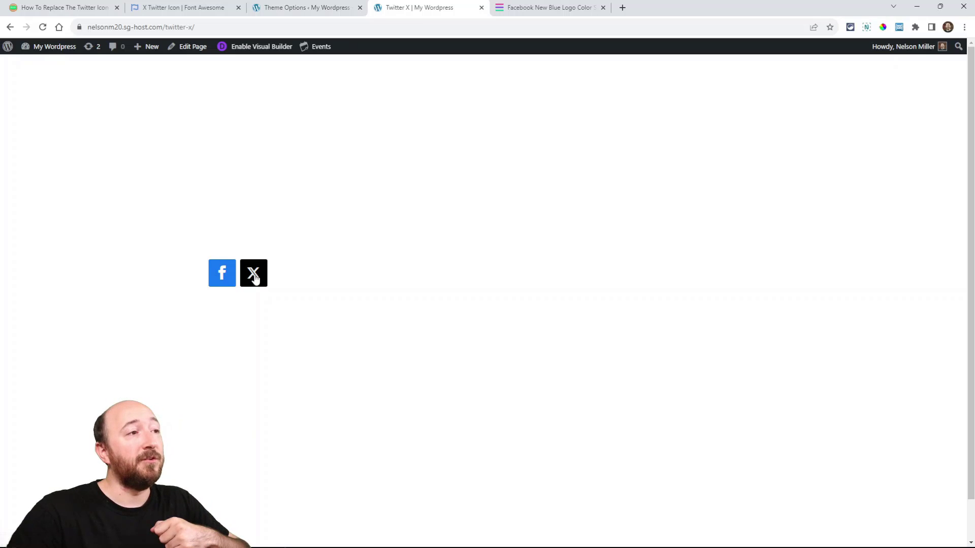
Step: Copy the tutorial's step 5 jQuery snippet that changes the Twitter tooltip to 'Follow on X'
{"action": "left_click", "coordinate": [63, 8]}
{"action": "scroll", "coordinate": [335, 256], "scroll_direction": "down", "scroll_amount": 10}
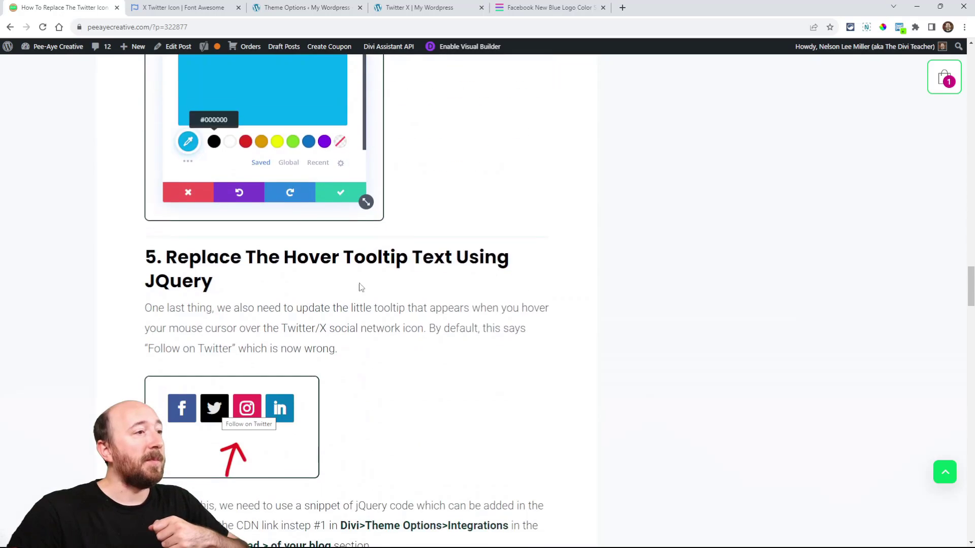
{"action": "scroll", "coordinate": [364, 168], "scroll_direction": "down", "scroll_amount": 3}
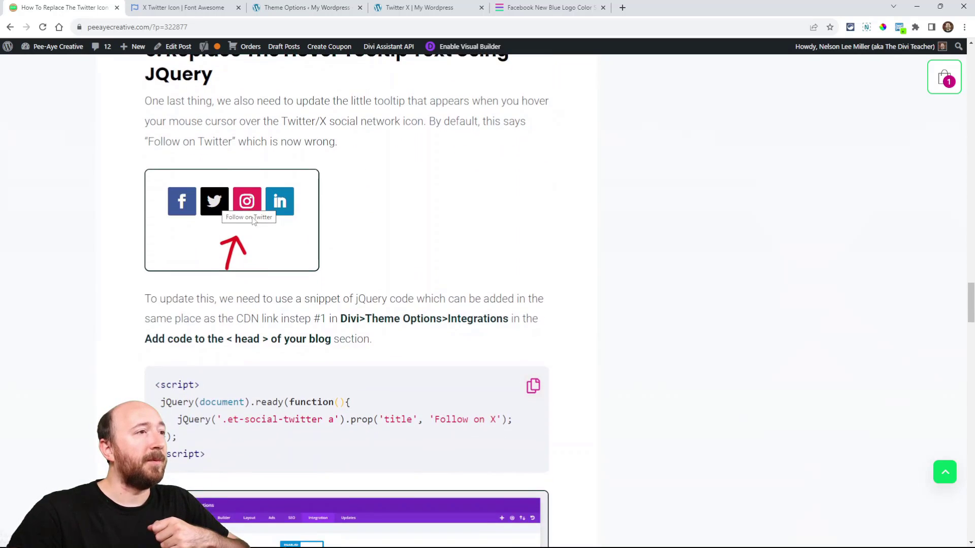
{"action": "scroll", "coordinate": [163, 304], "scroll_direction": "down", "scroll_amount": 2}
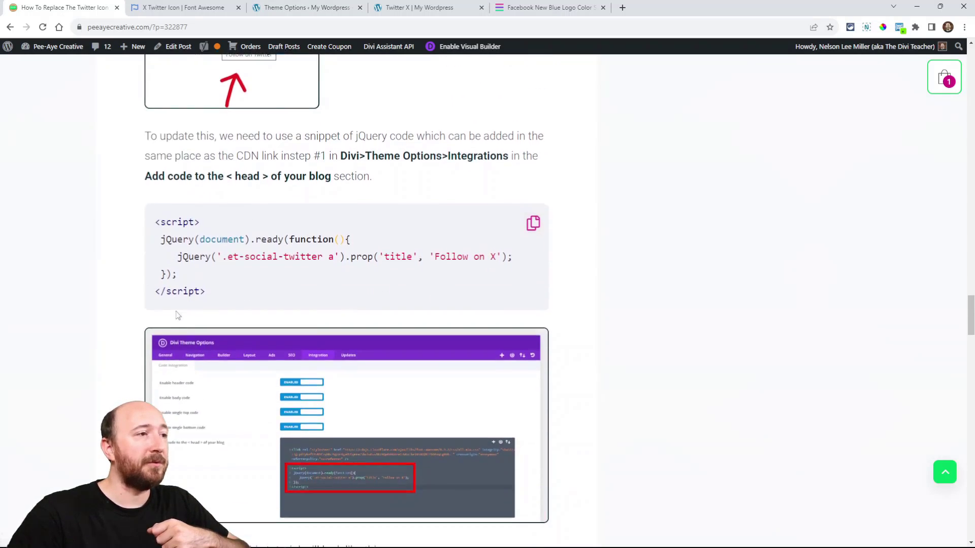
{"action": "left_click", "coordinate": [531, 225]}
Step: Paste the tooltip jQuery script on a new line after the Font Awesome link in the Integration head code
{"action": "left_click", "coordinate": [278, 9]}
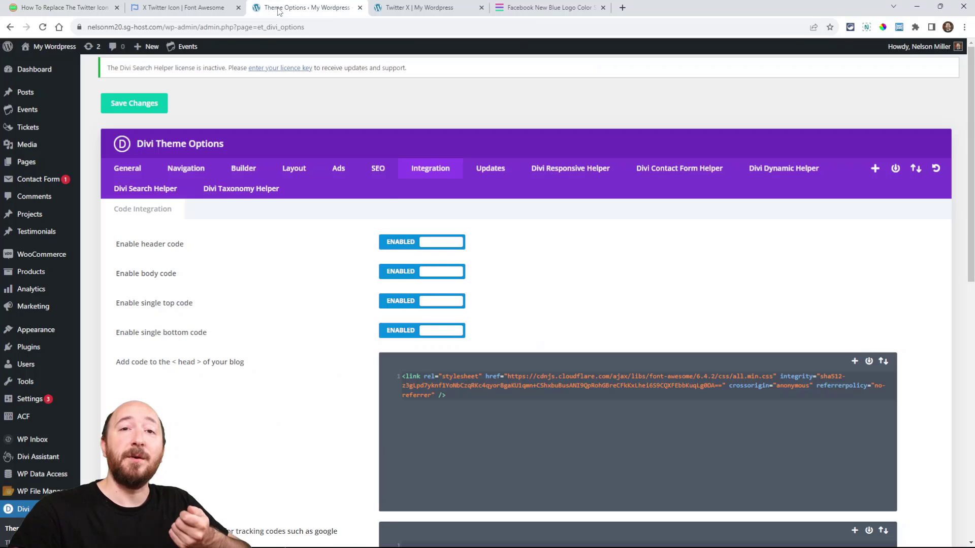
{"action": "scroll", "coordinate": [350, 265], "scroll_direction": "down", "scroll_amount": 3}
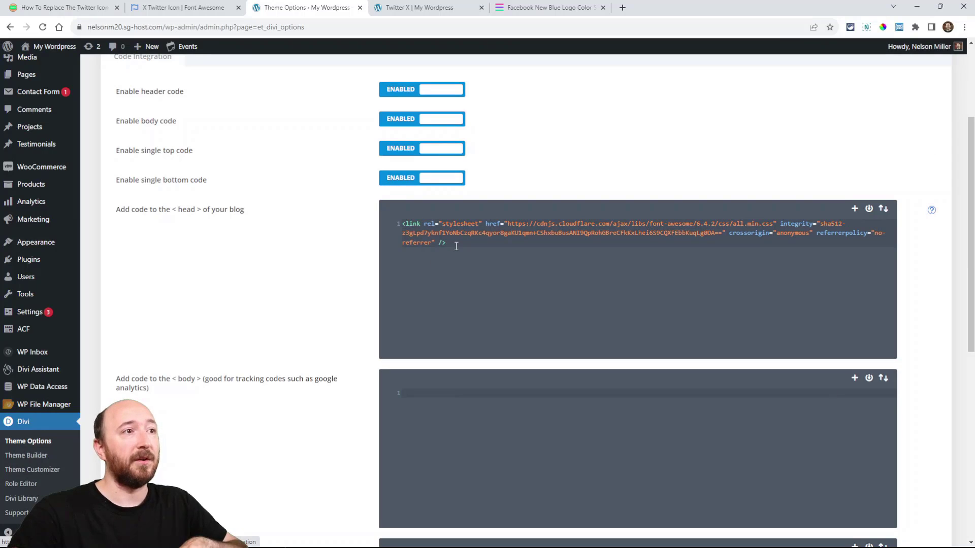
{"action": "key", "text": "Return"}
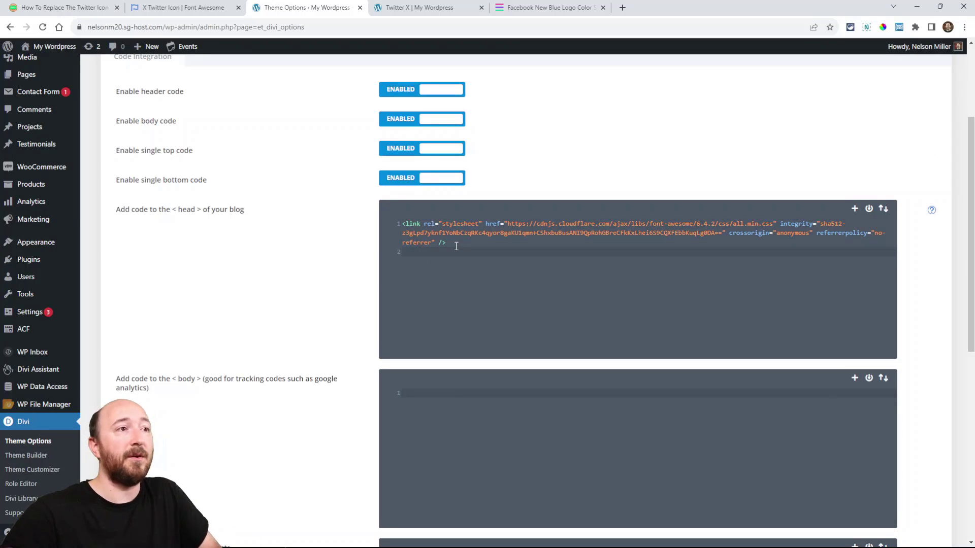
{"action": "key", "text": "ctrl+v"}
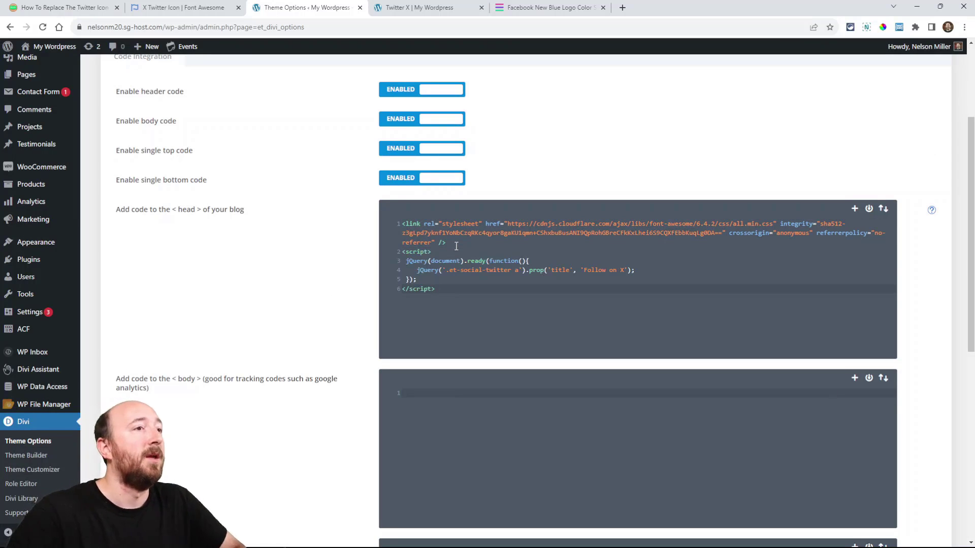
Step: Save the head code changes and reload the live page to show the 'Follow on X' tooltip
{"action": "scroll", "coordinate": [152, 146], "scroll_direction": "up", "scroll_amount": 3}
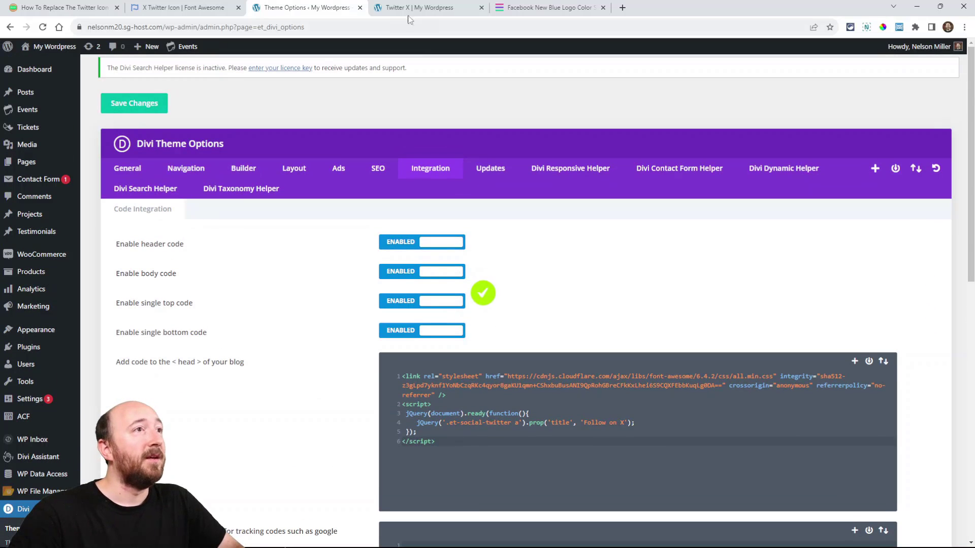
{"action": "left_click", "coordinate": [425, 6]}
{"action": "left_click", "coordinate": [43, 27]}
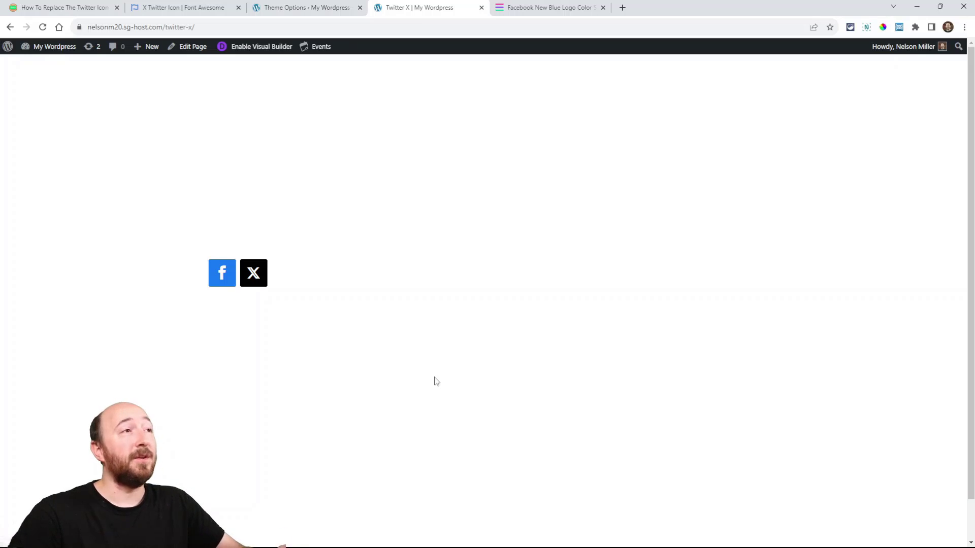
Step: Bring up the General tab's Custom CSS mapping the Twitter icon to the \e61b Font Awesome 6 Brands glyph
{"action": "left_click", "coordinate": [301, 8]}
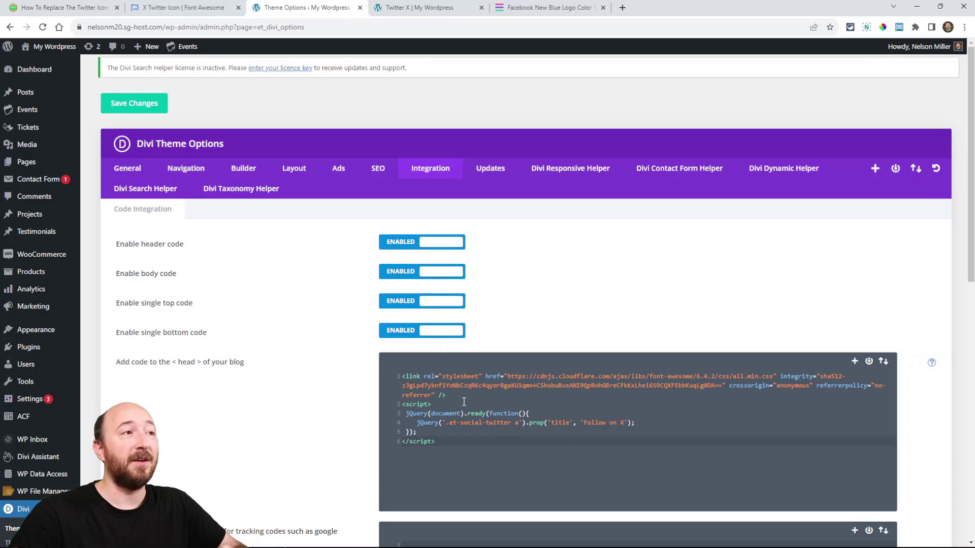
{"action": "left_click", "coordinate": [127, 168]}
{"action": "scroll", "coordinate": [260, 400], "scroll_direction": "down", "scroll_amount": 15}
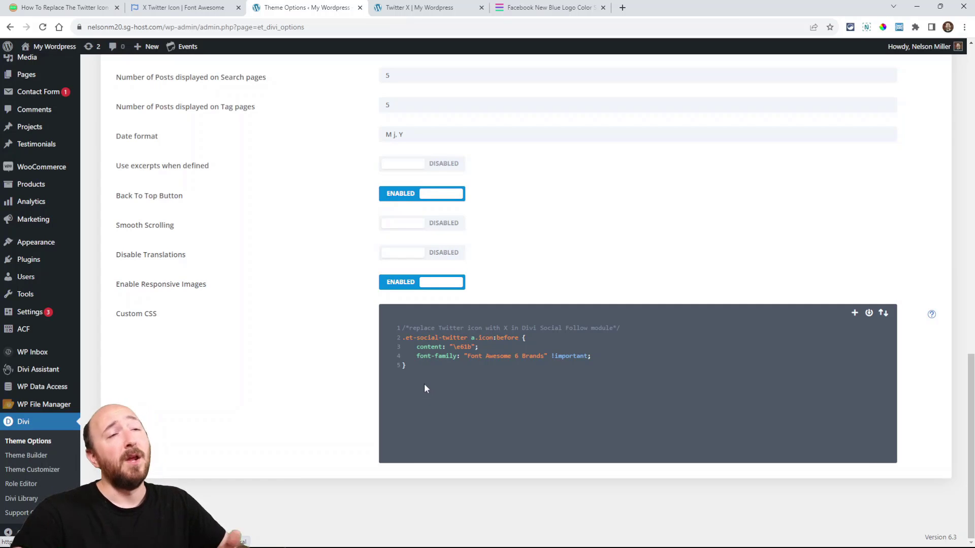
{"action": "left_click", "coordinate": [408, 7]}
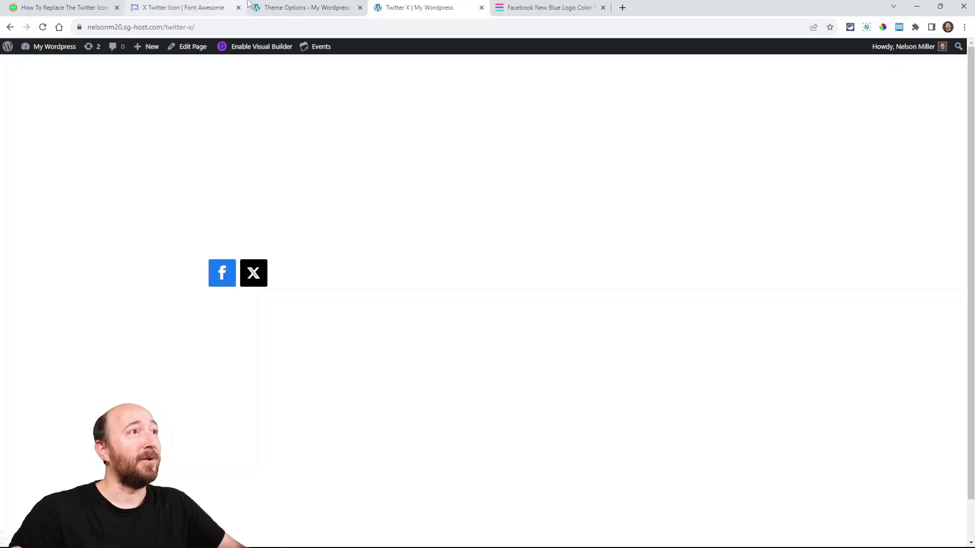
{"action": "left_click", "coordinate": [294, 7]}
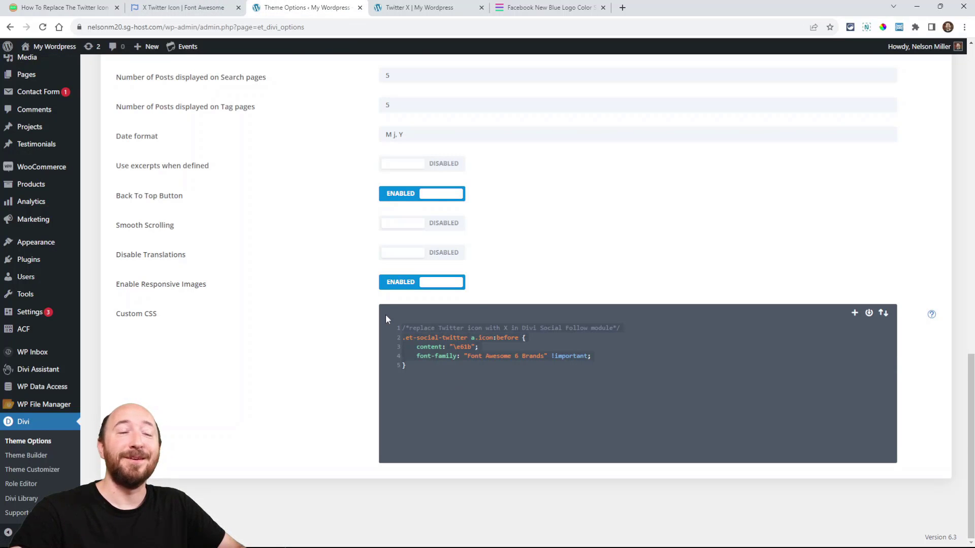